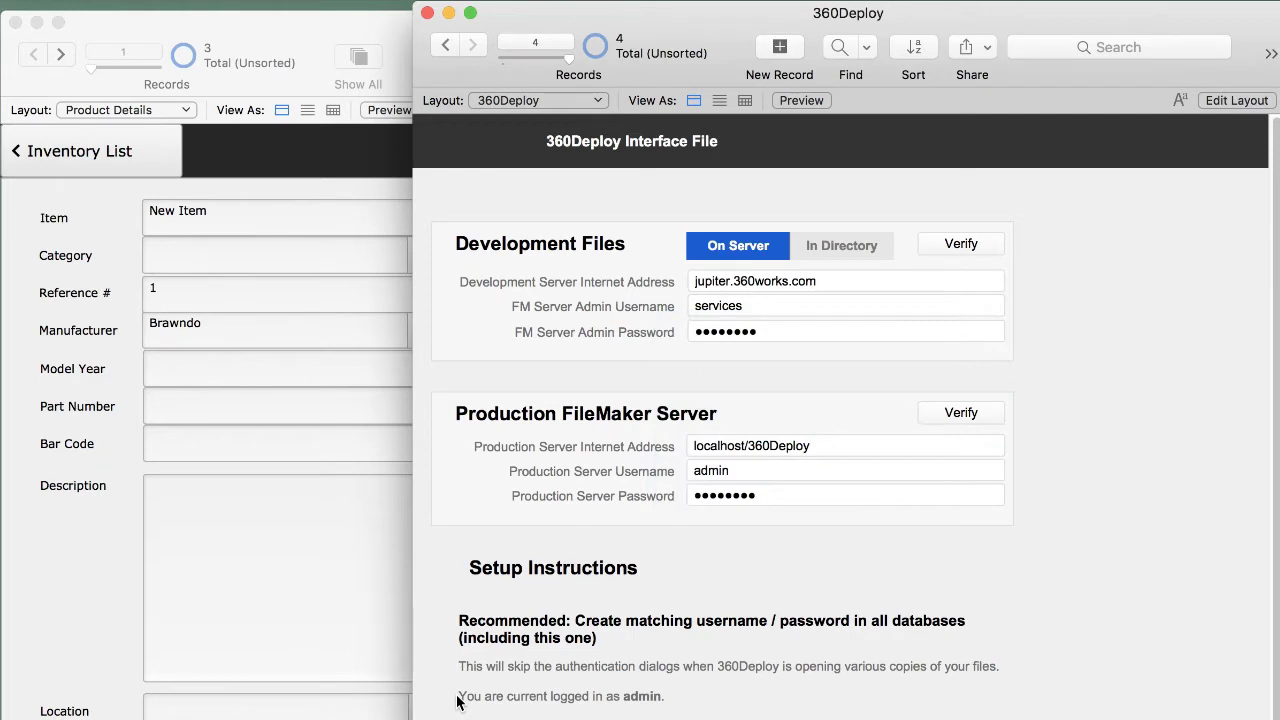
- In the development Inventory file, inspect the auto-enter serial options of the Inventory table's Item reference code field
left_click(61, 608)
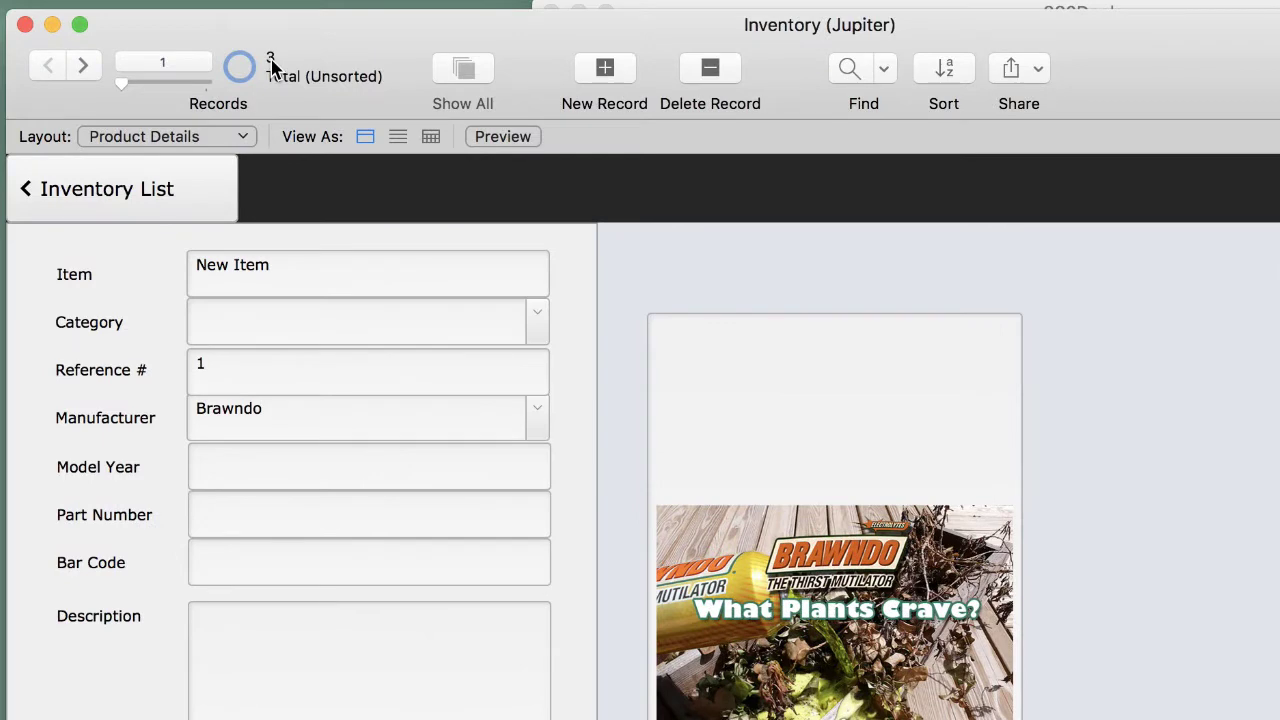
key("super+shift+d")
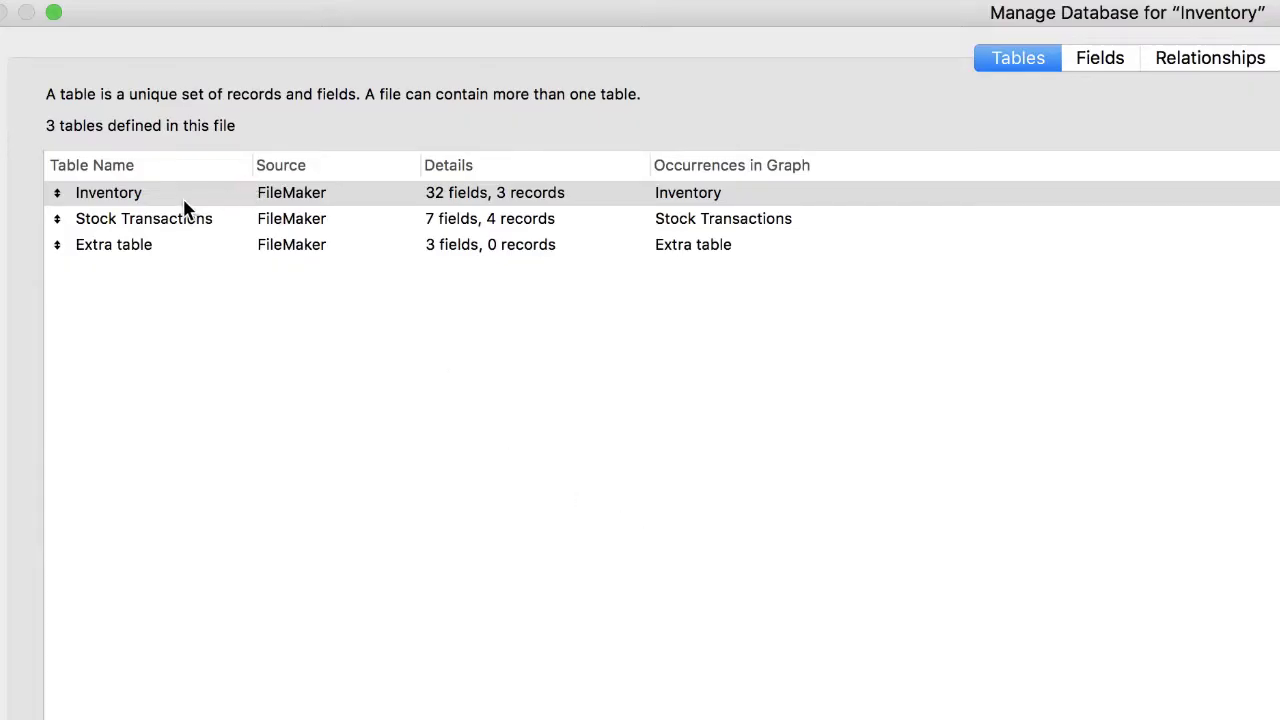
double_click(183, 200)
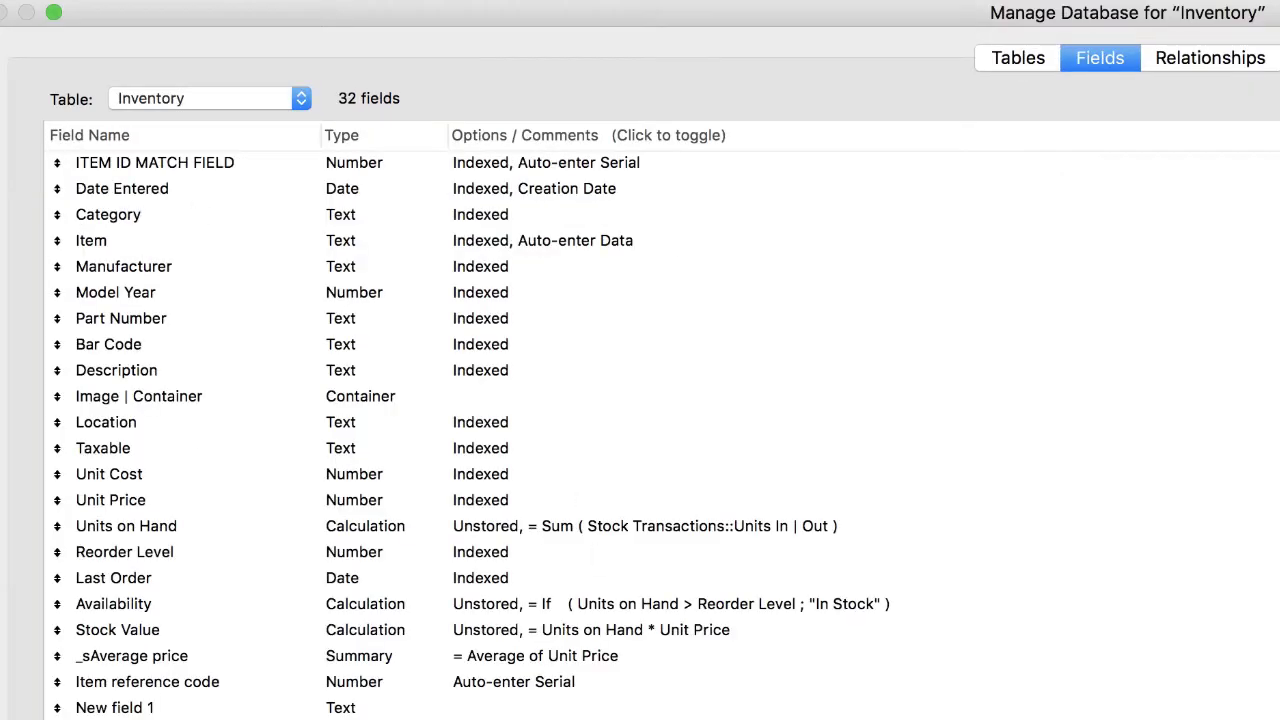
left_click(215, 686)
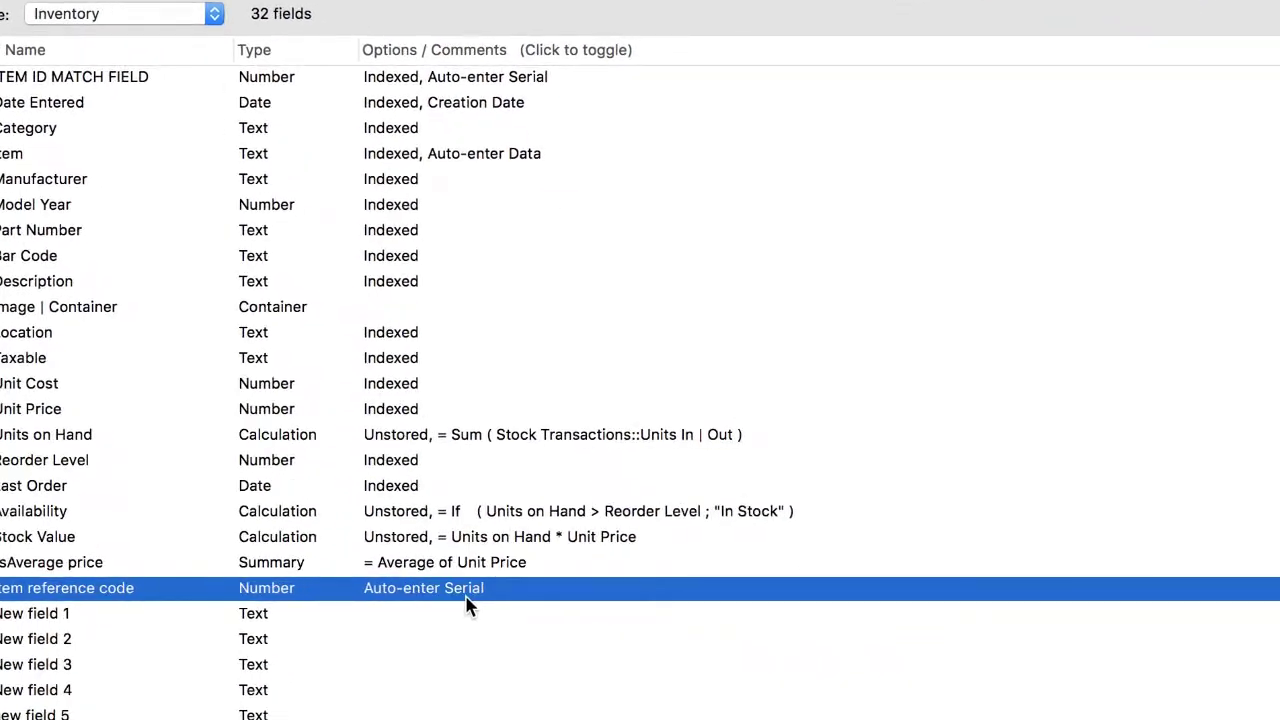
double_click(466, 590)
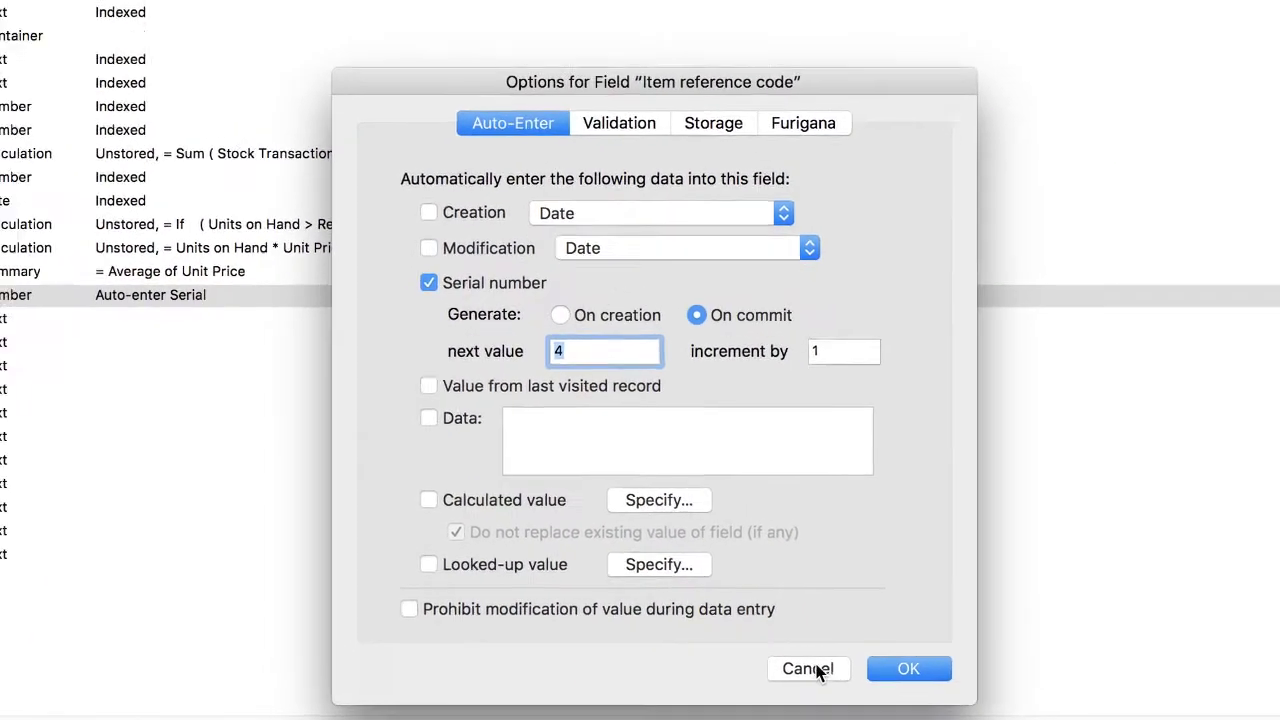
left_click(782, 638)
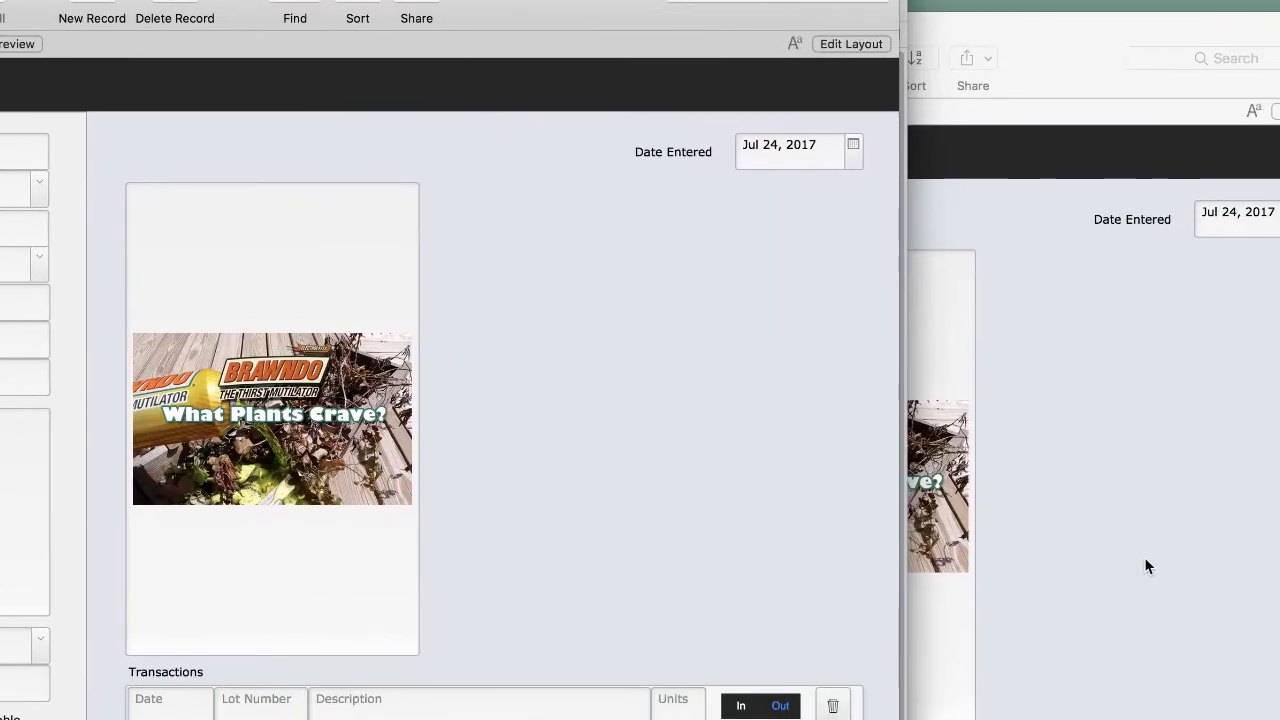
- In the production Inventory file, browse the records up to the seventh and inspect the Item reference code field's auto-enter options
left_click(1144, 557)
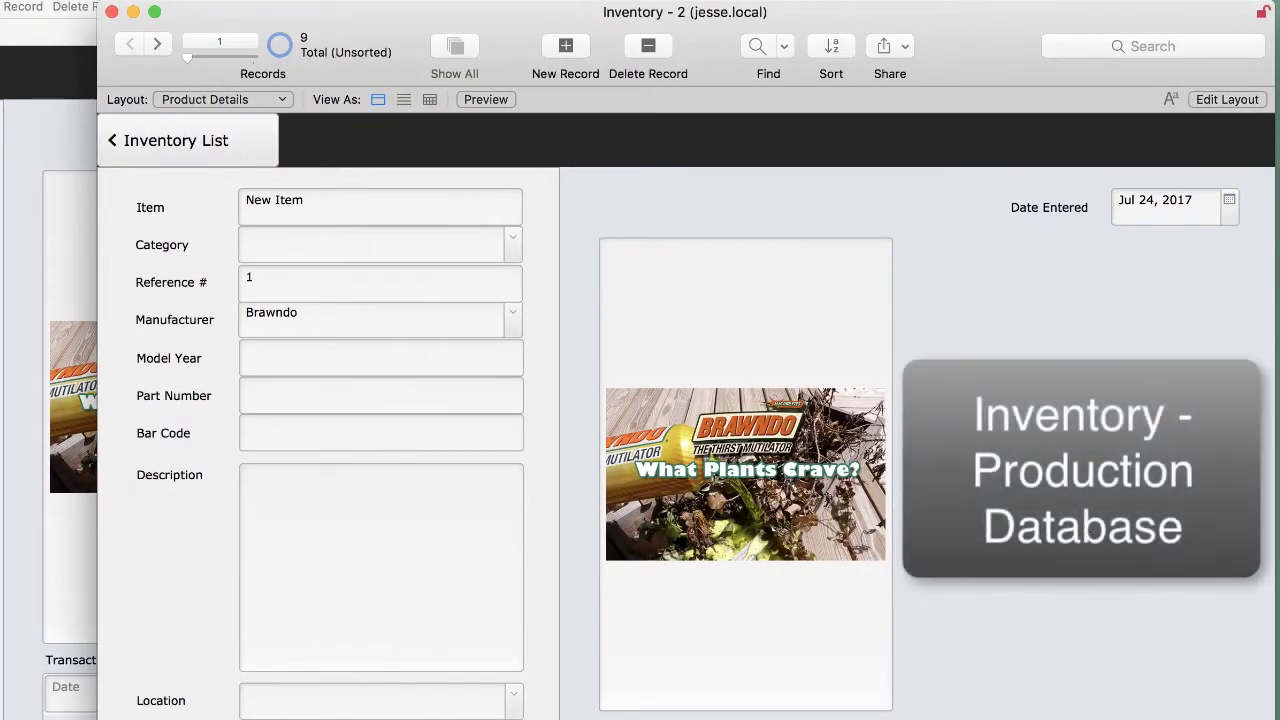
left_click(158, 48)
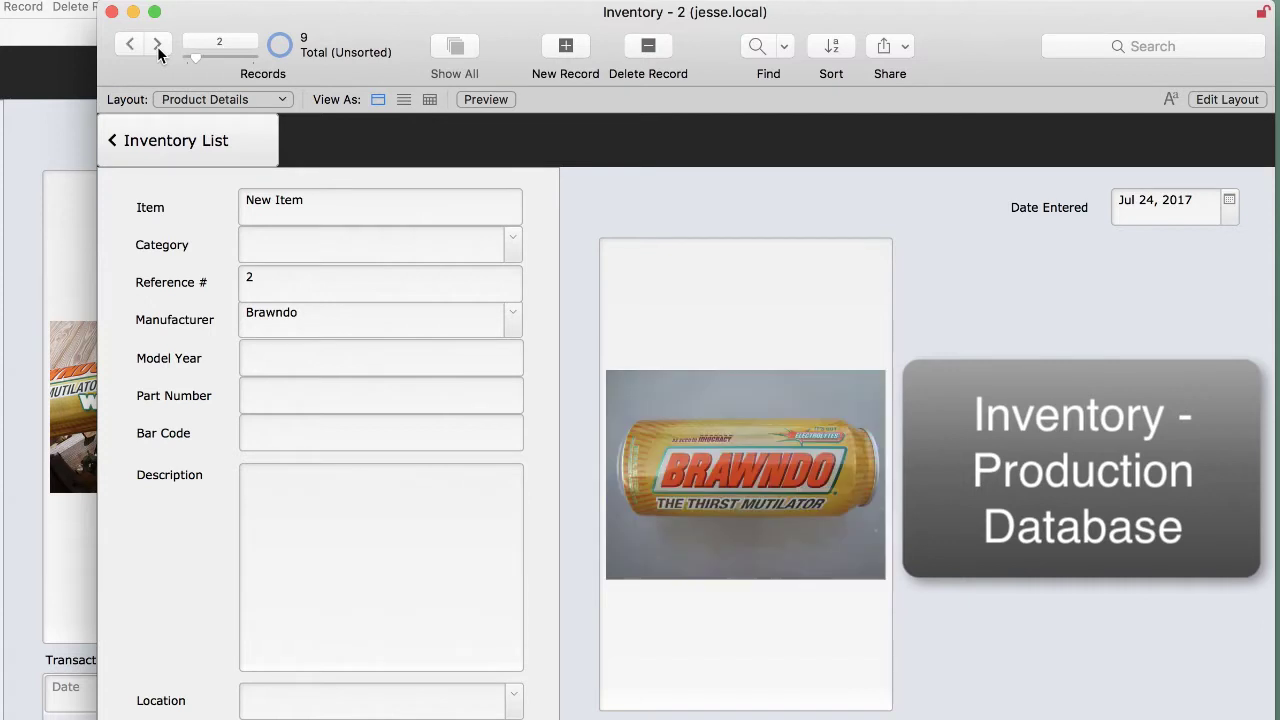
left_click(158, 45)
left_click(158, 45)
left_click(158, 45)
left_click(158, 45)
left_click(158, 45)
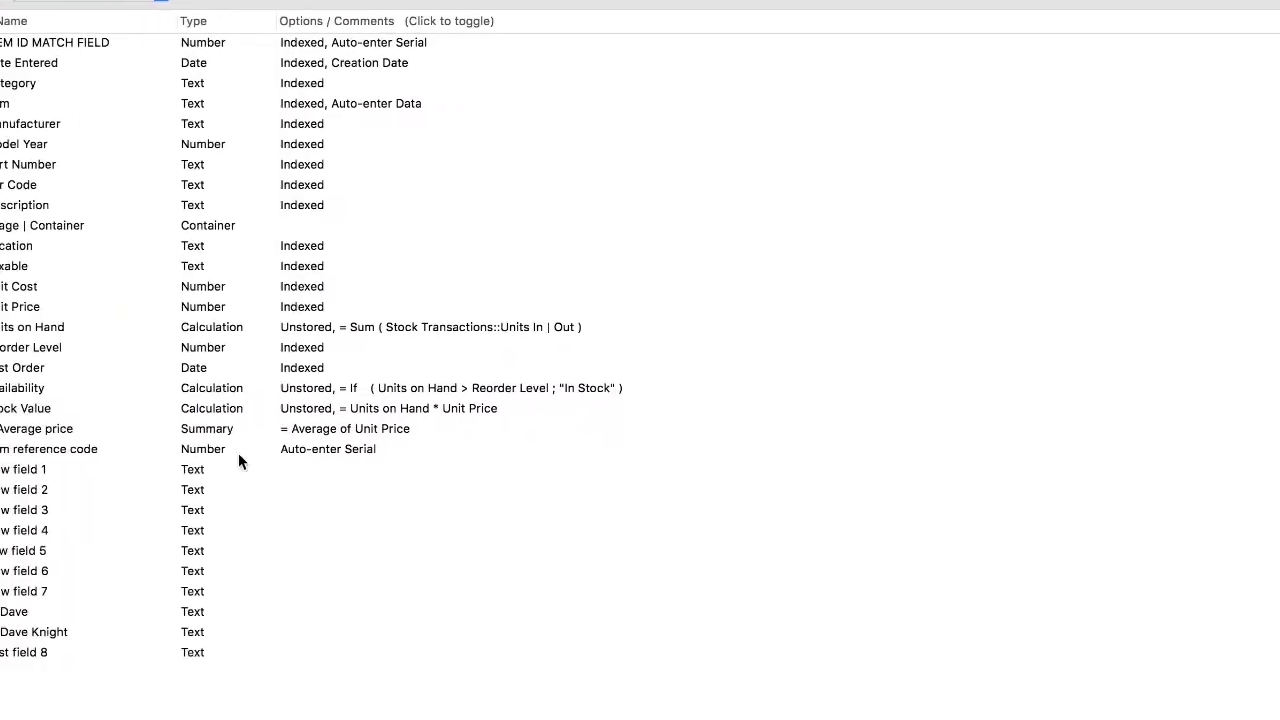
double_click(238, 450)
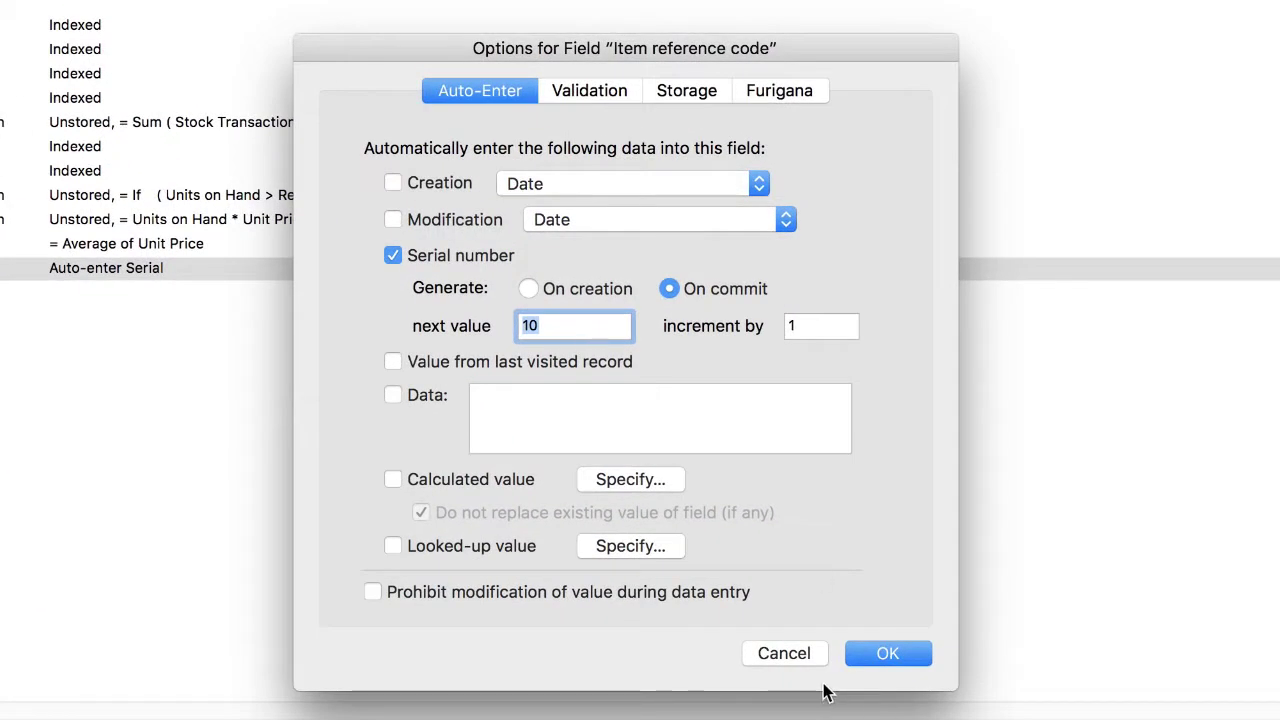
left_click(784, 653)
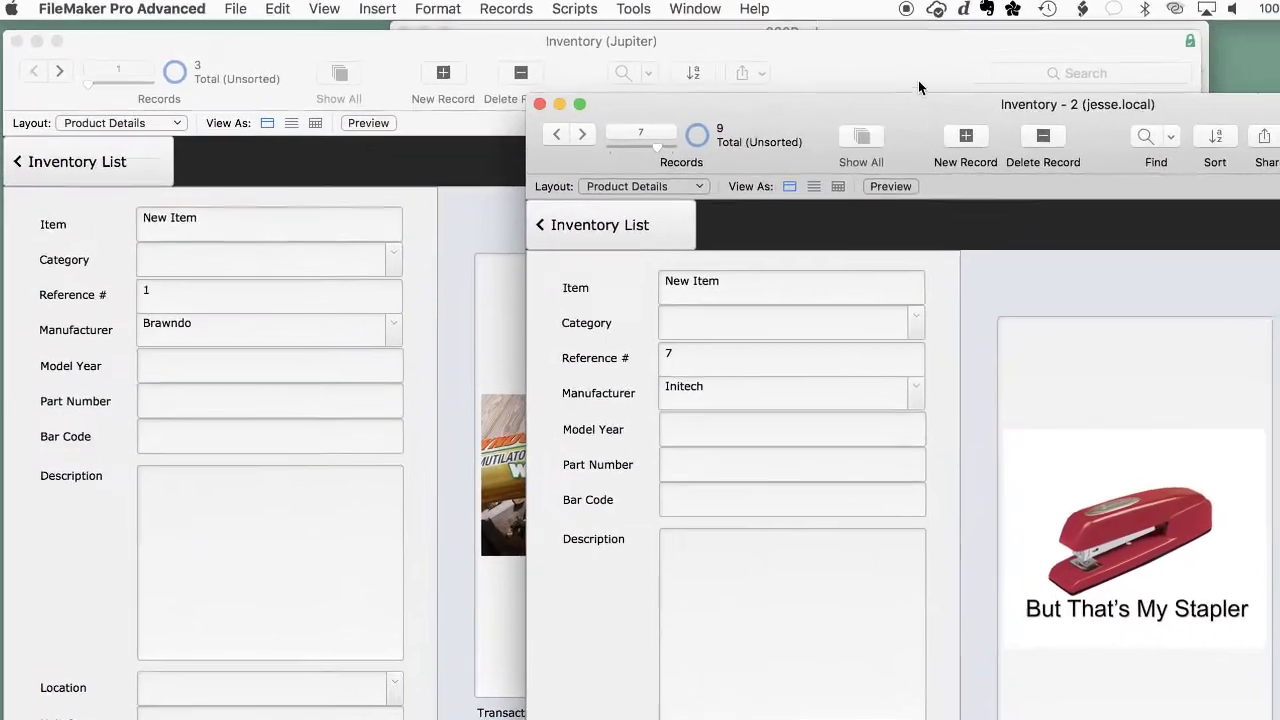
- Change the theme of the Product Details layout in the development Inventory file to Luminous
left_click(785, 66)
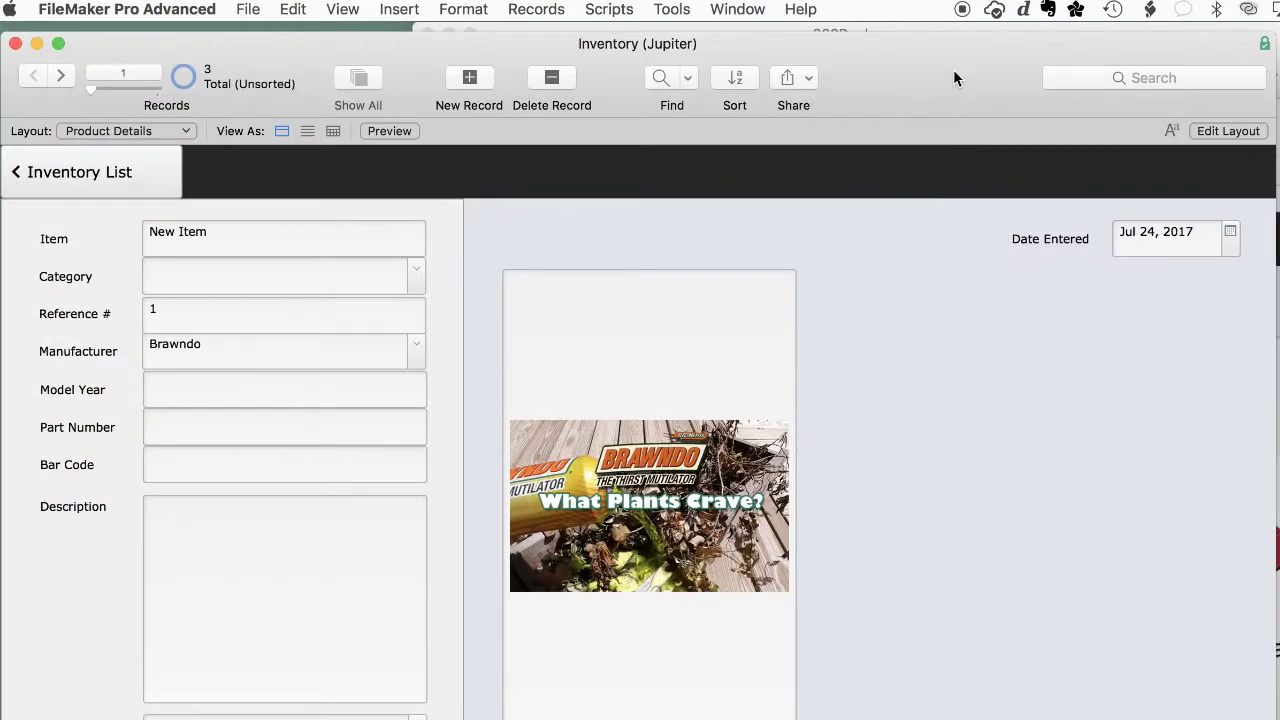
key("super+l")
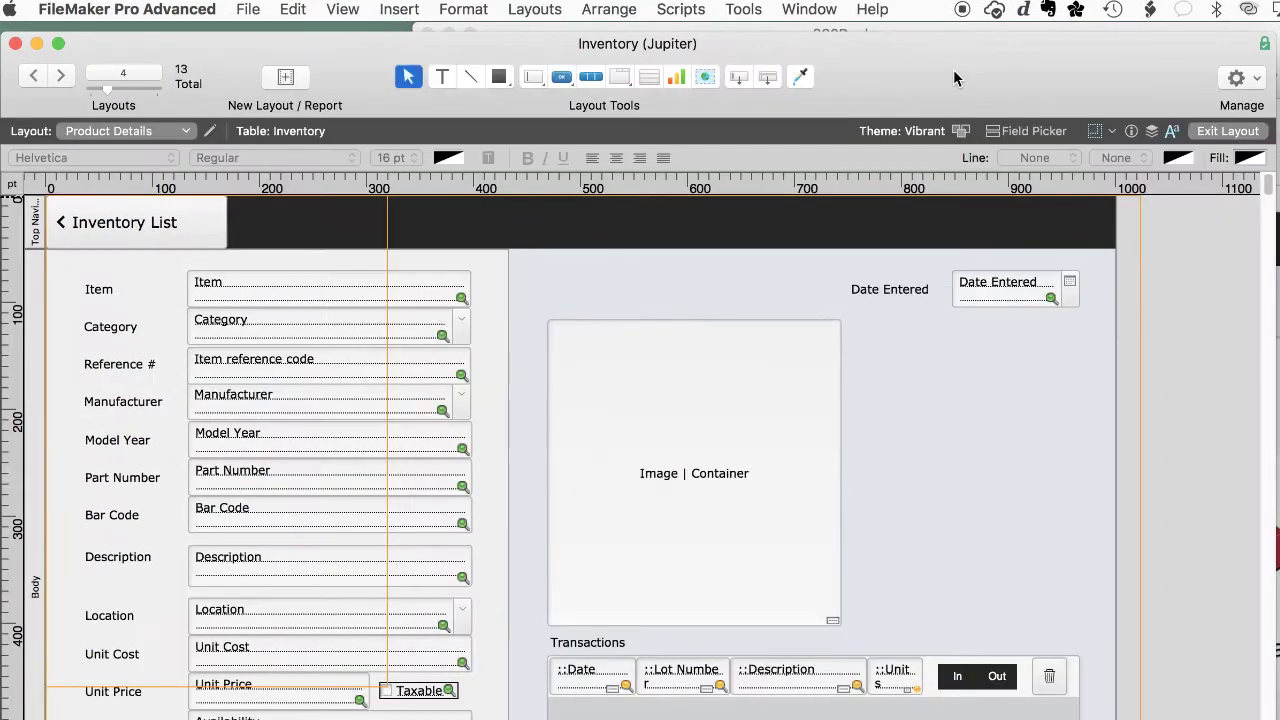
left_click(463, 9)
mouse_move(534, 9)
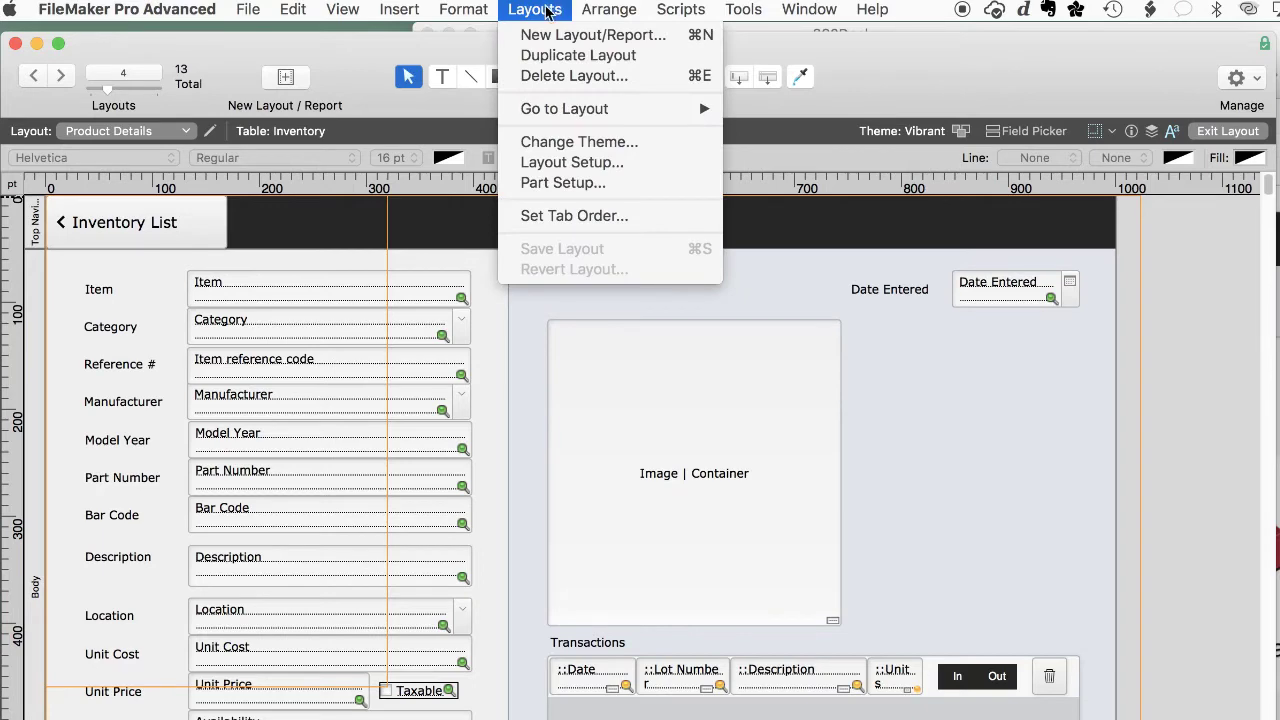
left_click(579, 141)
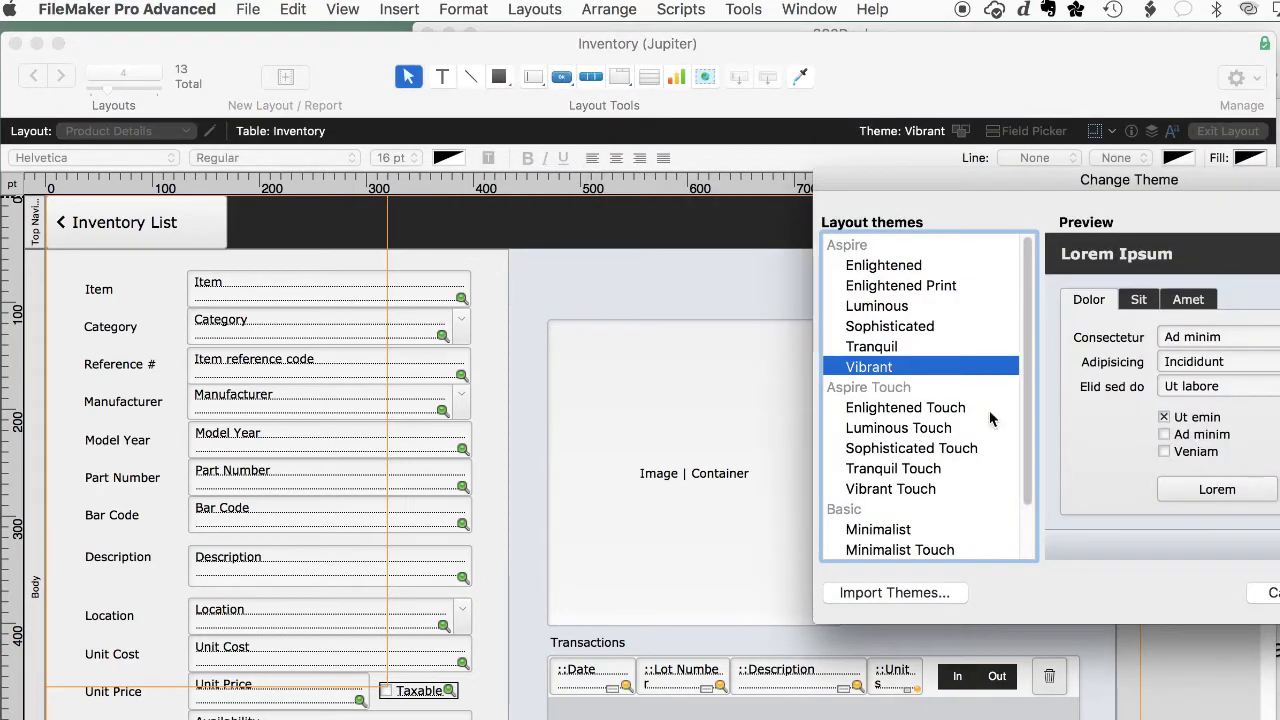
left_click(880, 305)
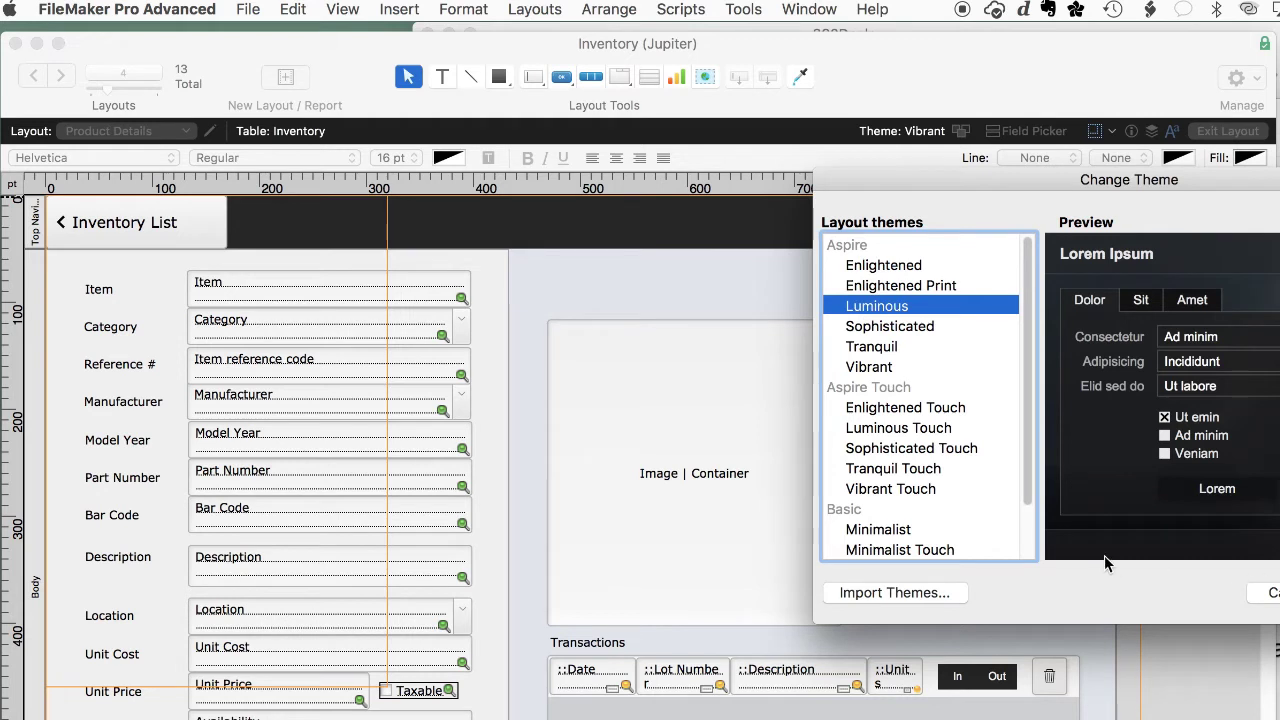
key("Return")
- Add a new field to the development Inventory table, named with a short greeting to a person
key("super+shift+d")
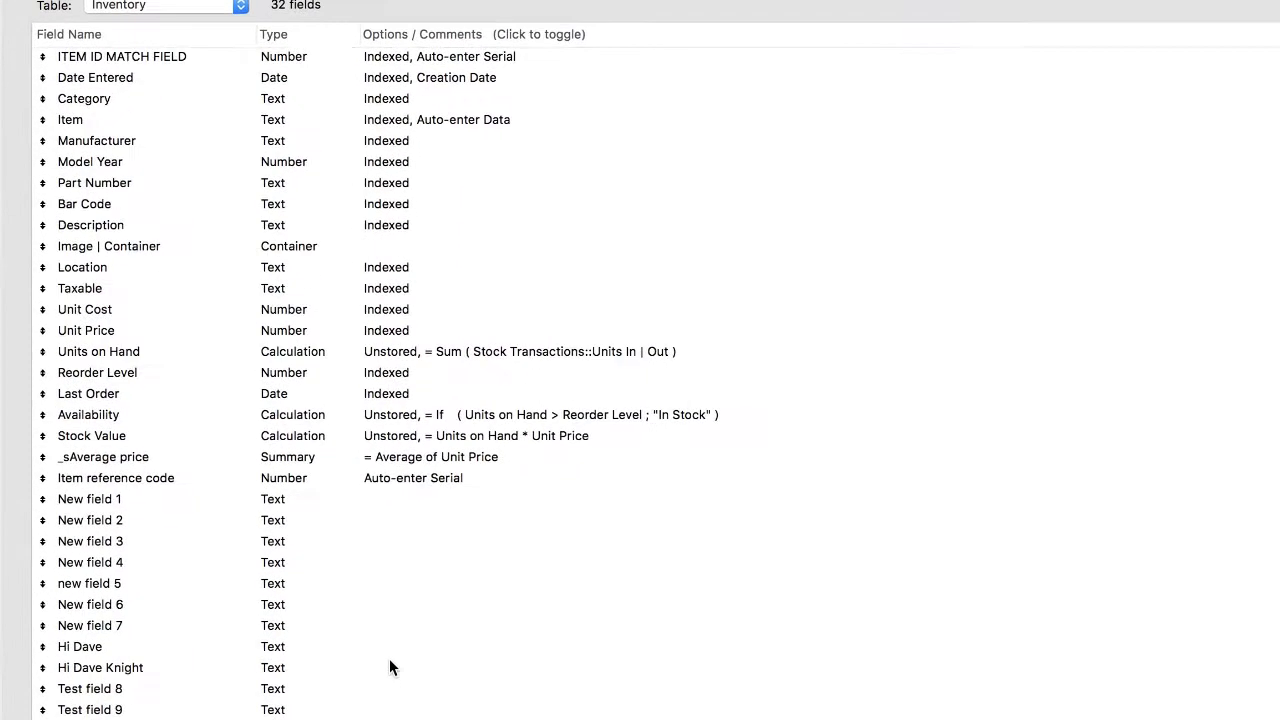
type("Hi Richard")
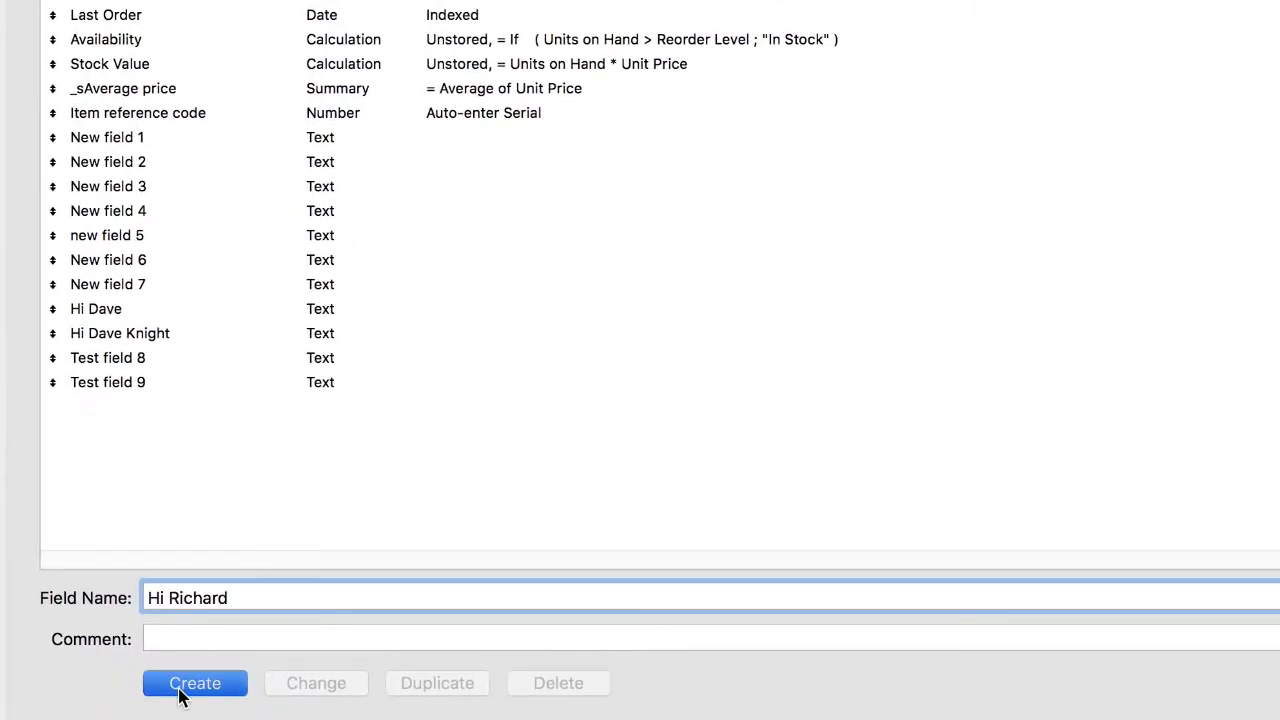
key("Return")
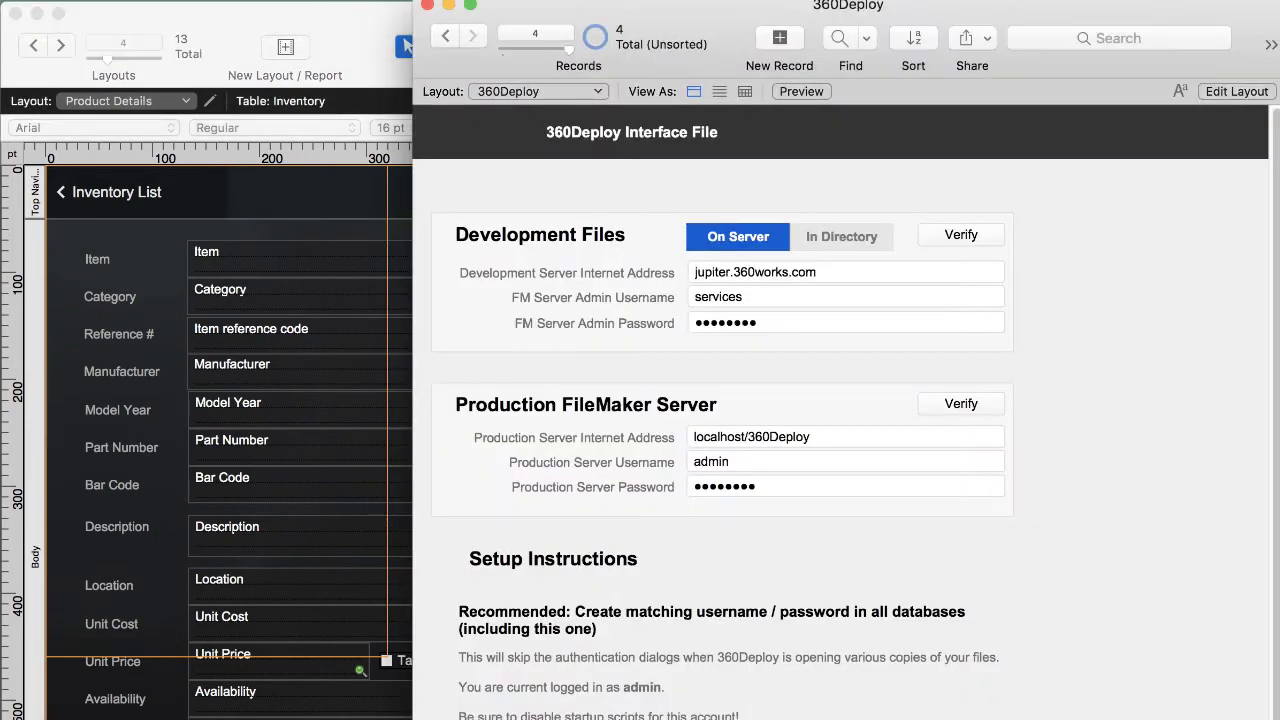
- Check in the application preferences that the 360Deploy Plugin is enabled and view its description, leaving the settings unchanged
left_click(150, 2)
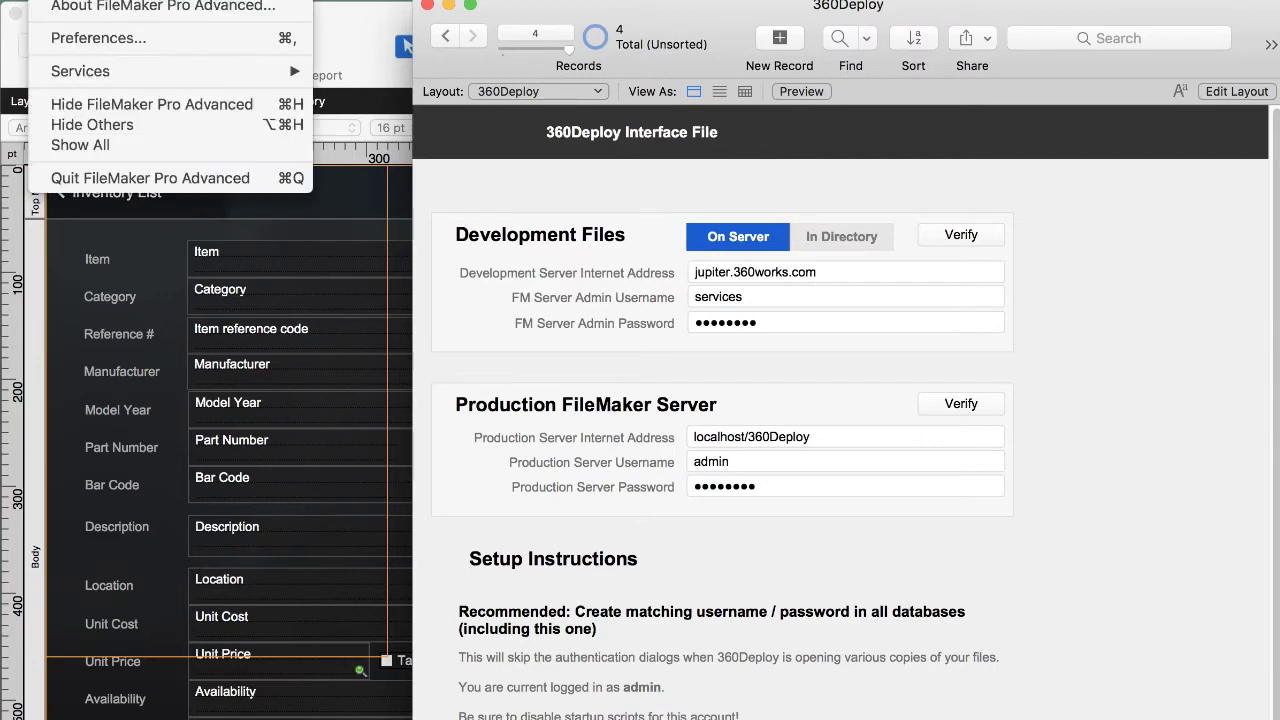
left_click(140, 35)
left_click(348, 181)
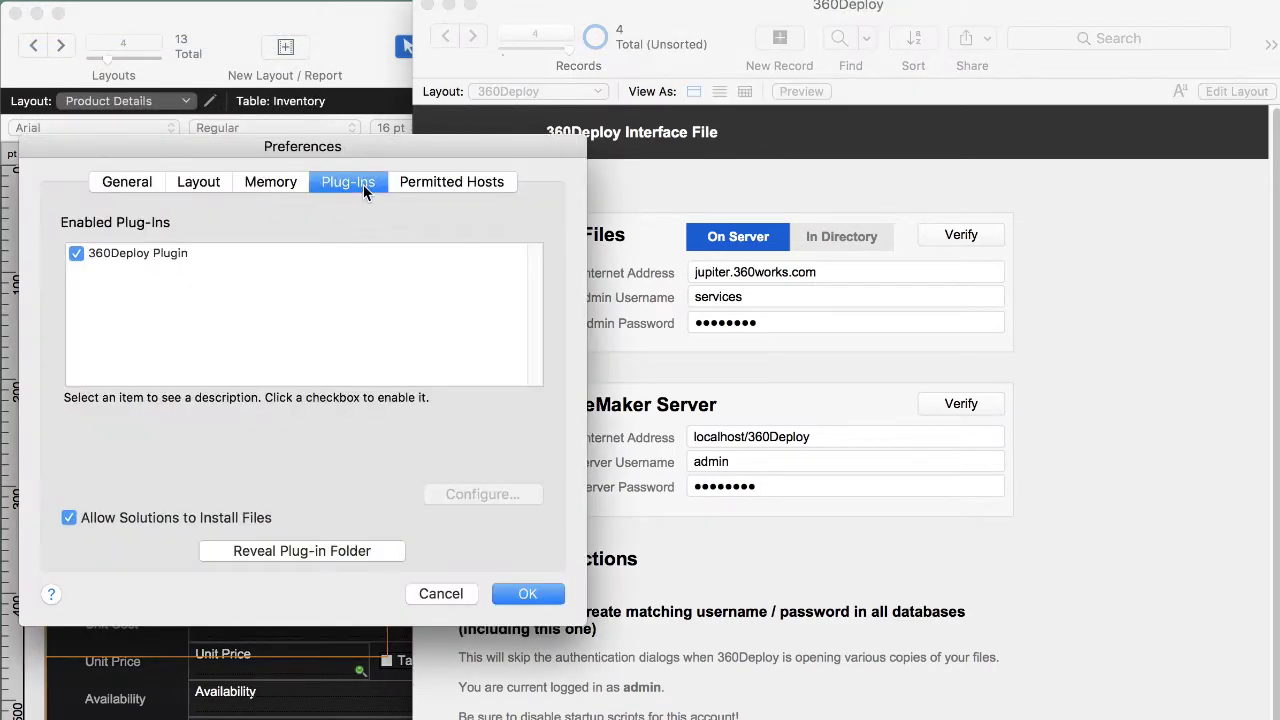
left_click(168, 256)
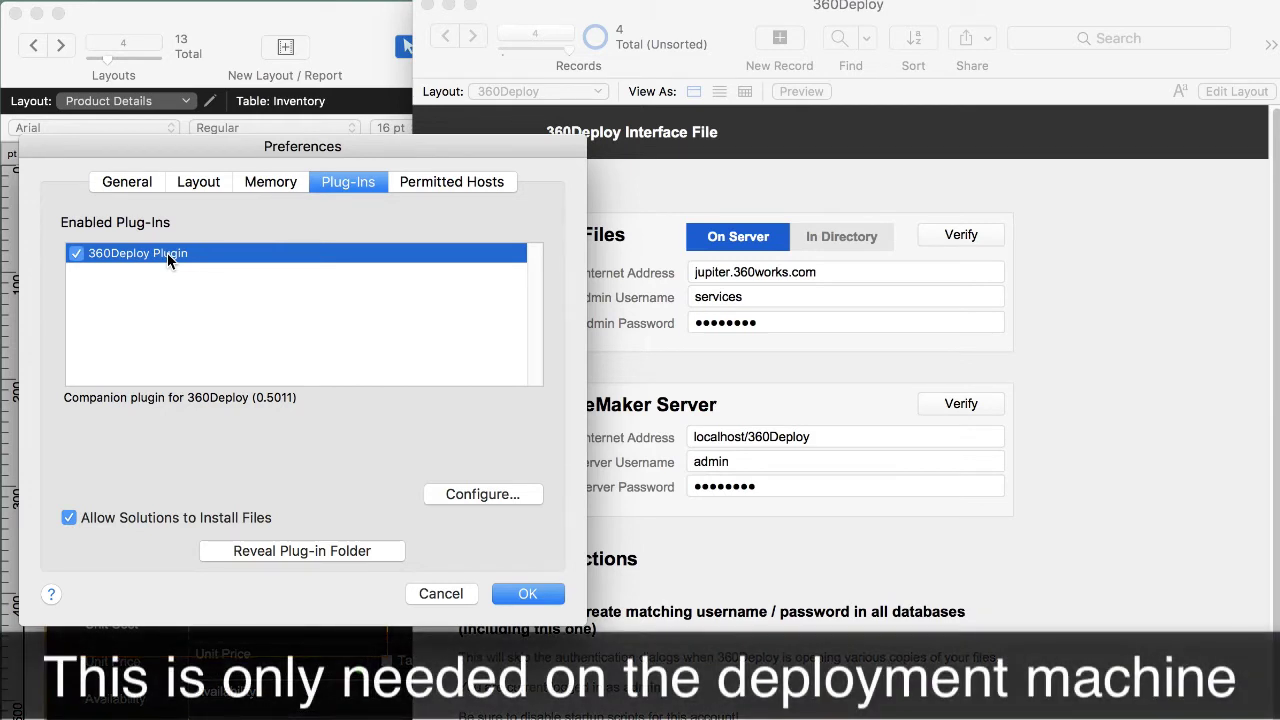
left_click(447, 598)
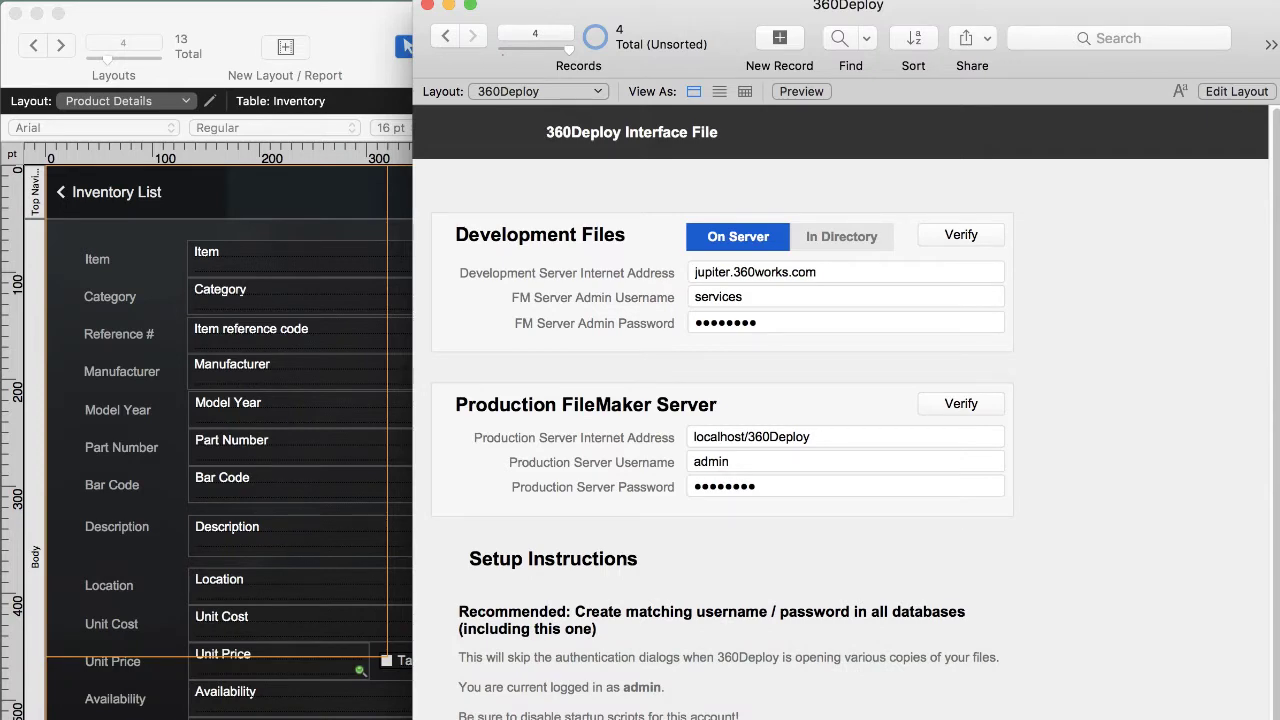
- Copy the 360Deploy script folder from Step 3 of the 360Deploy interface file's setup instructions
scroll(845, 408, "down", 8)
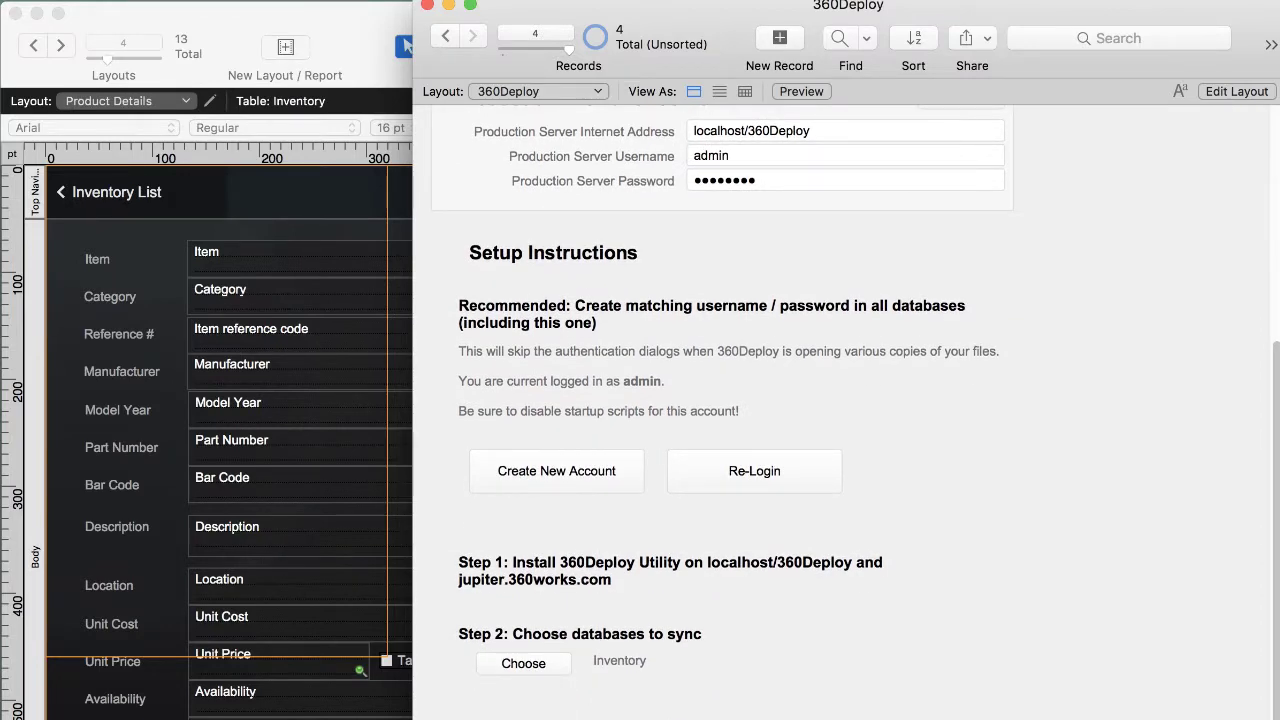
scroll(957, 709, "up", 2)
scroll(960, 710, "down", 2)
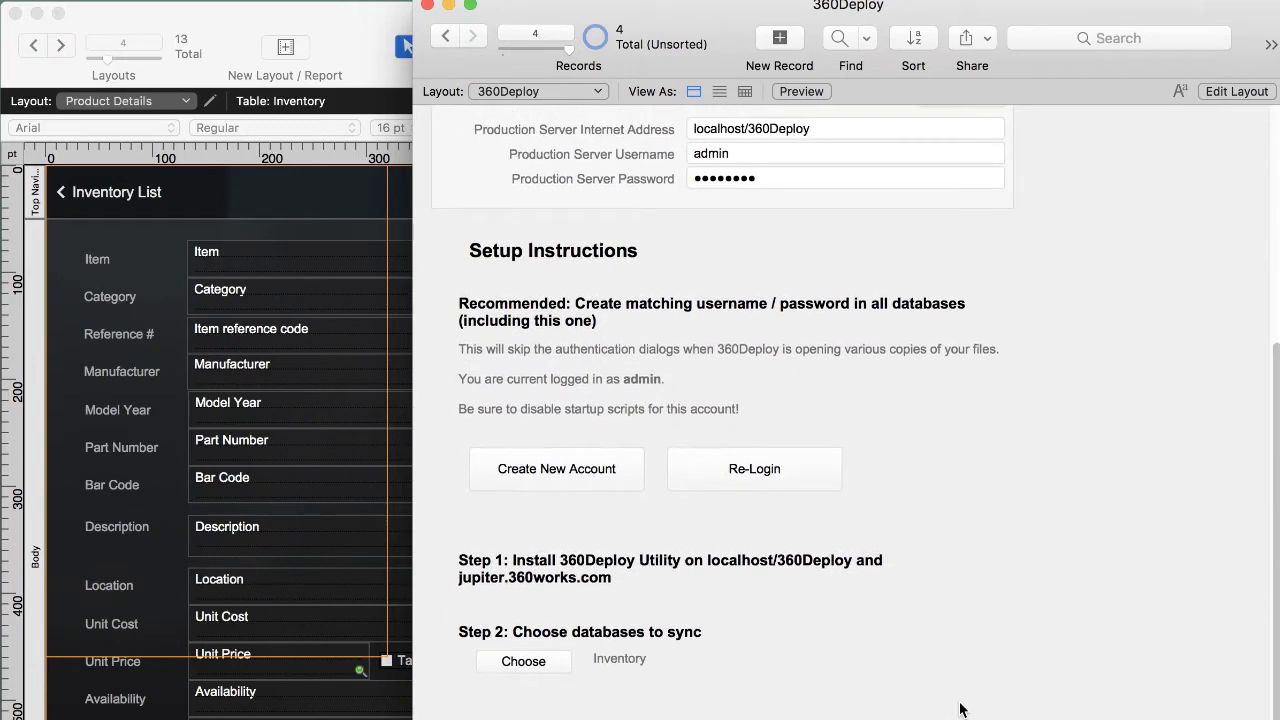
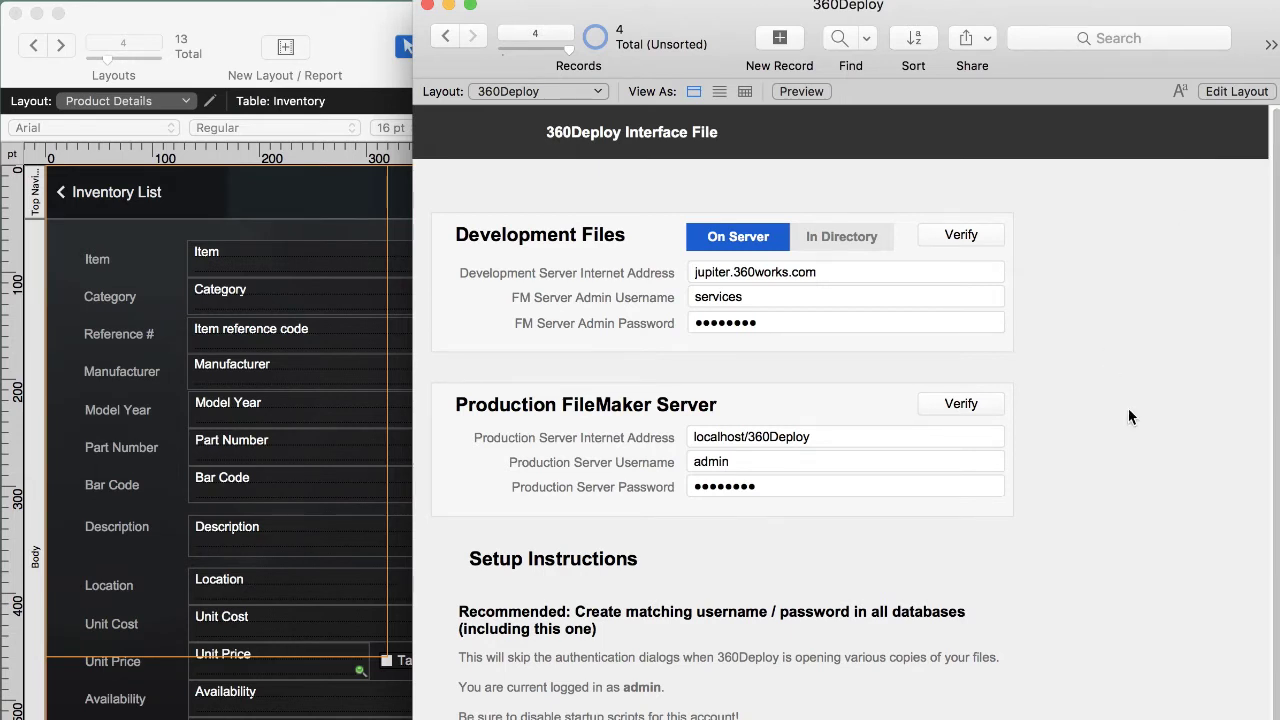
scroll(1145, 512, "down", 6)
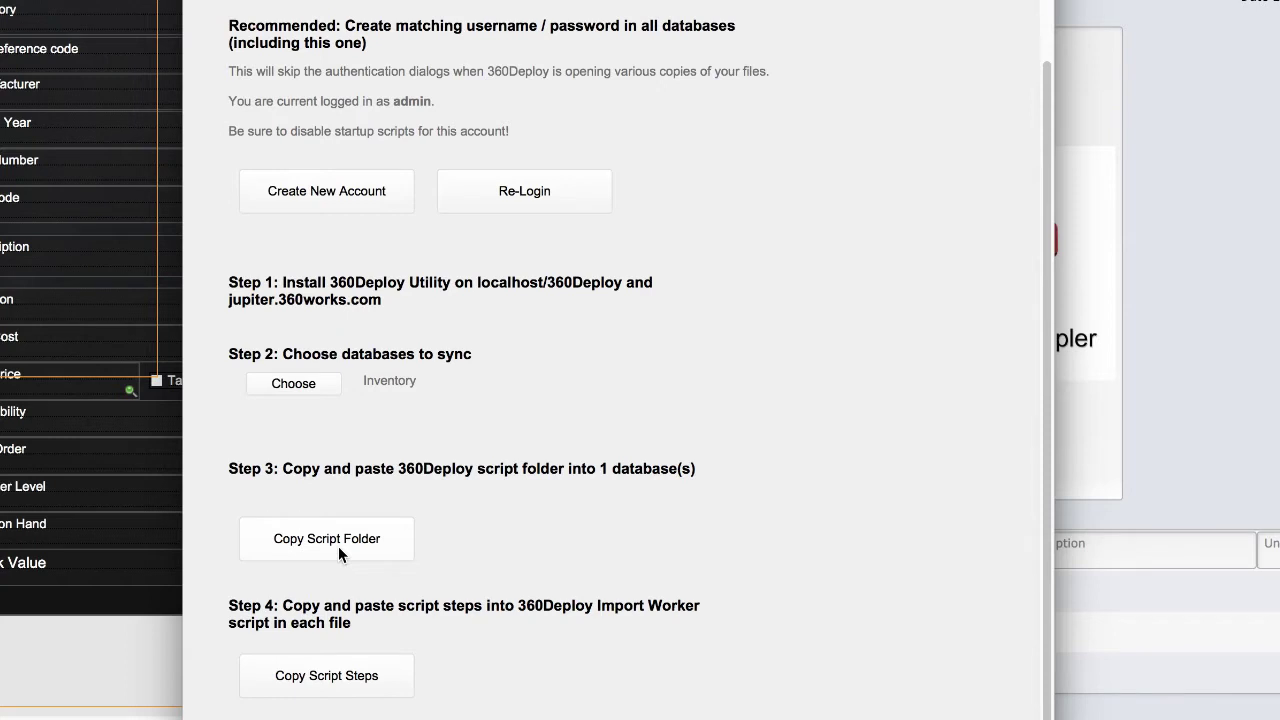
left_click(338, 546)
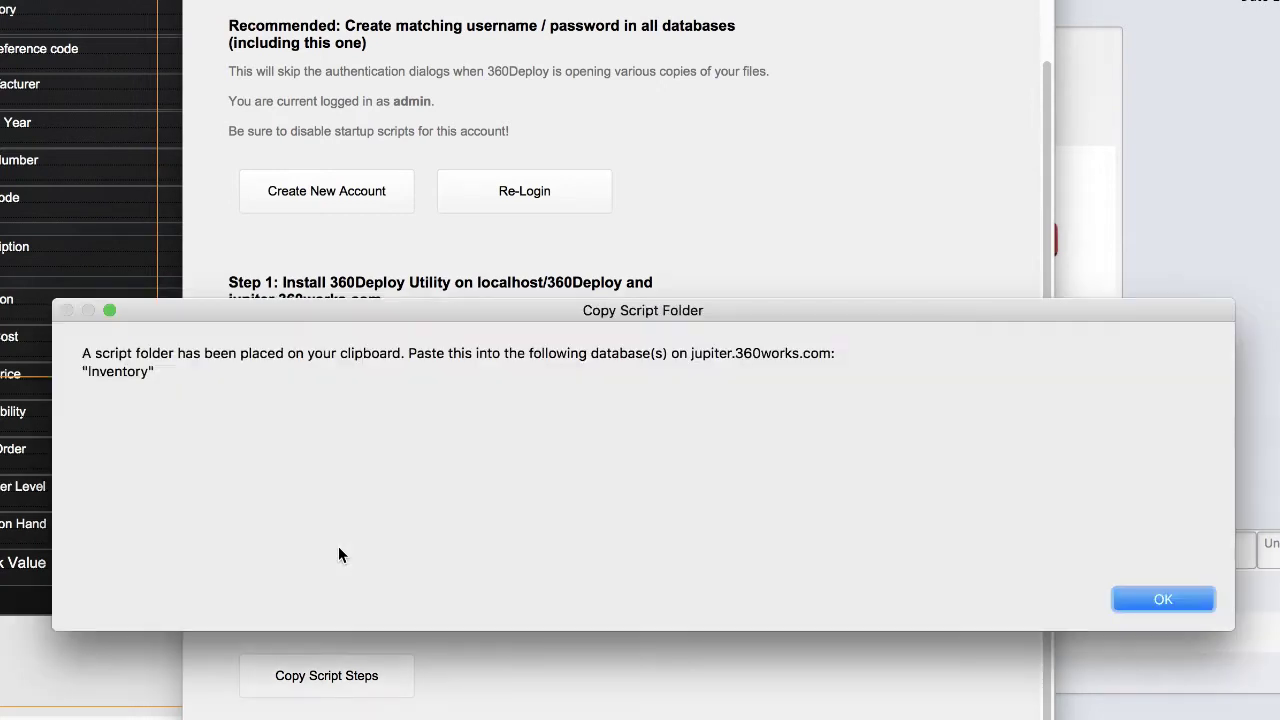
left_click(1183, 600)
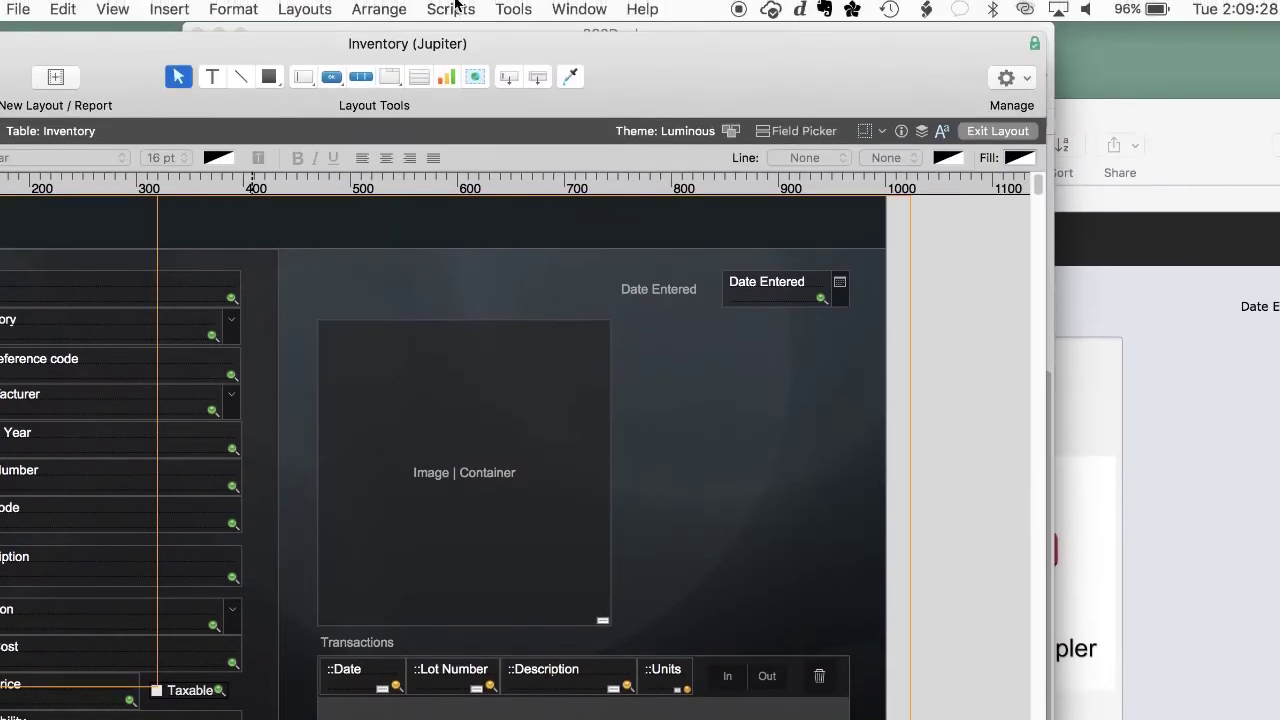
- Paste the copied 360Deploy script folder into the development Inventory file's Script Workspace
left_click(450, 9)
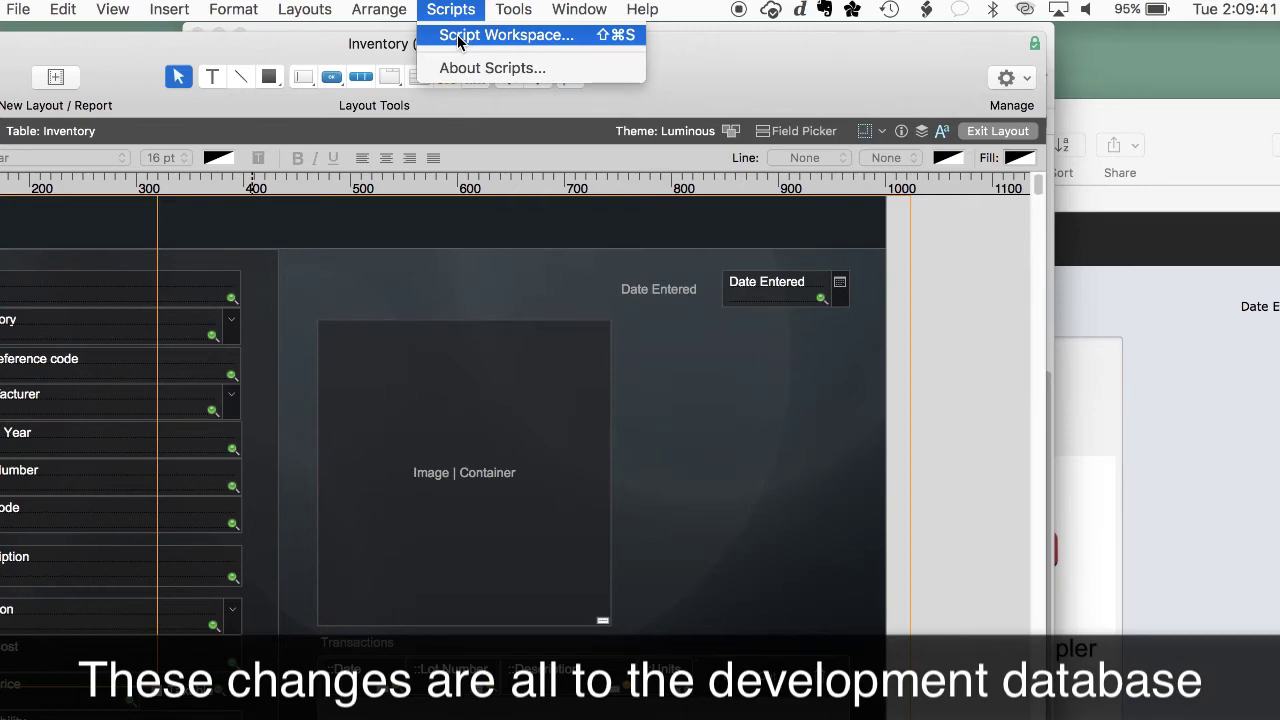
left_click(457, 34)
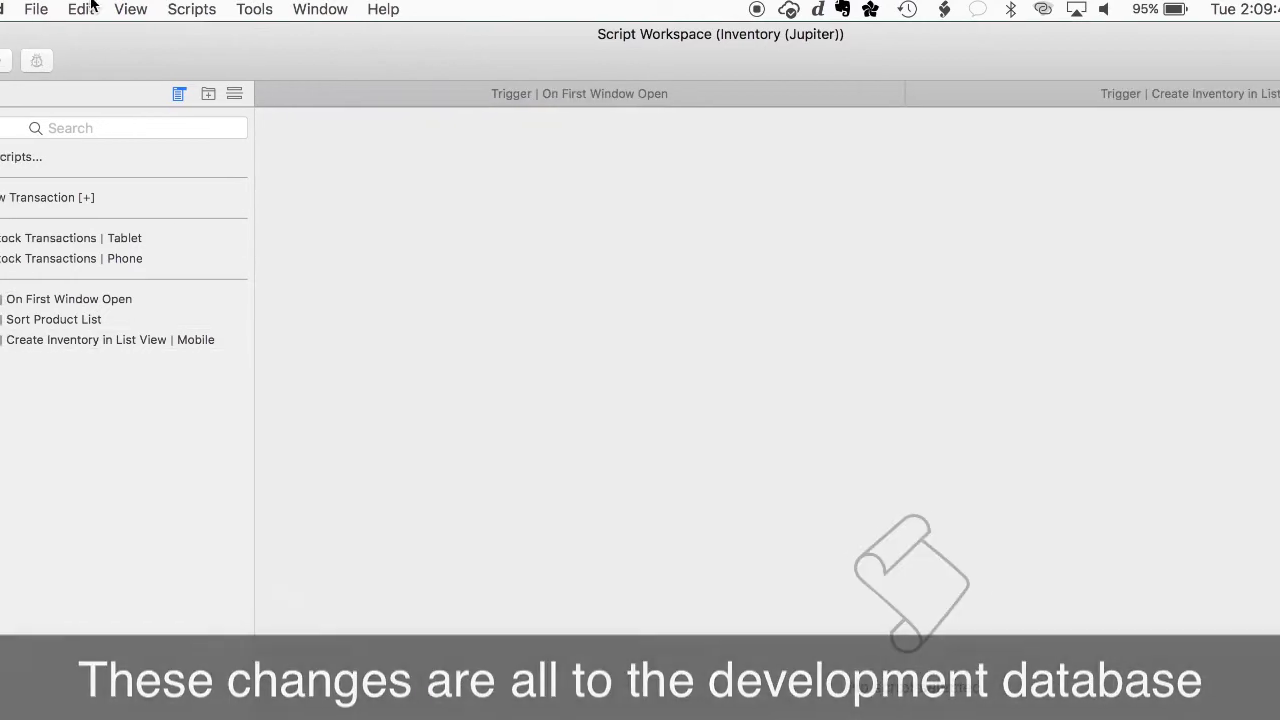
left_click(62, 9)
left_click(240, 131)
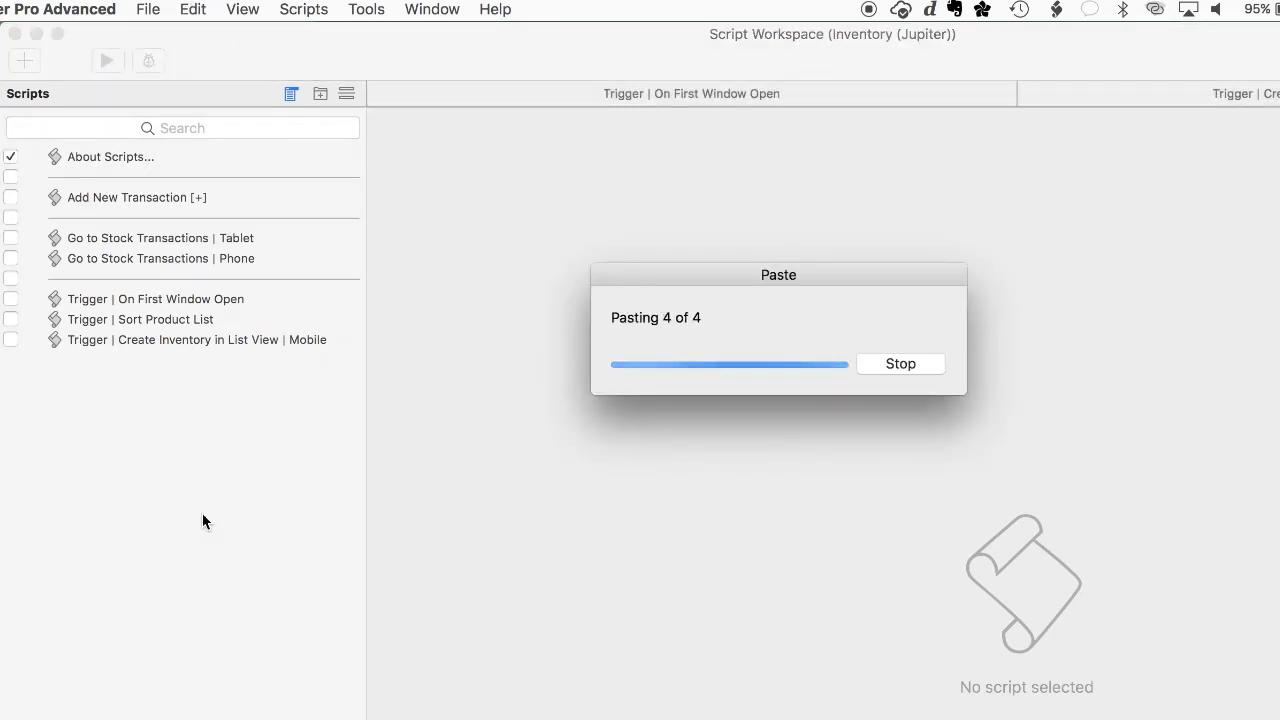
left_click(201, 512)
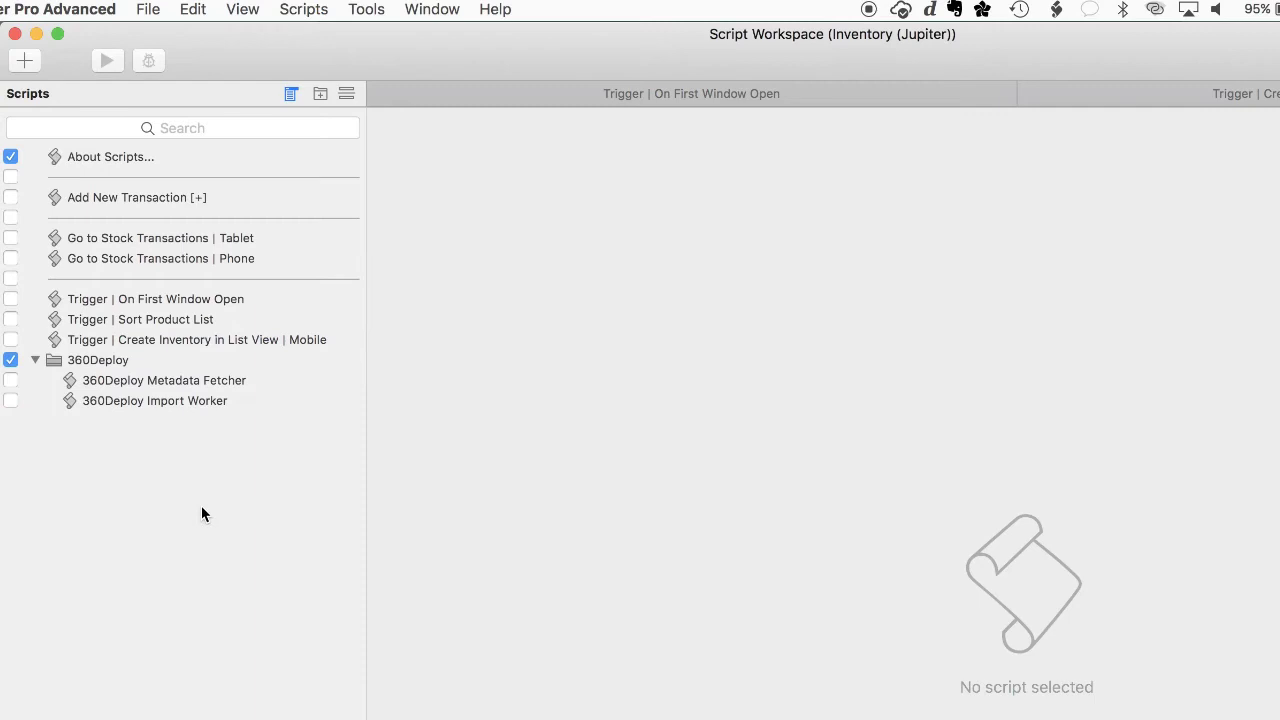
- Open the 360Deploy Metadata Fetcher script and review its generated steps
left_click(166, 381)
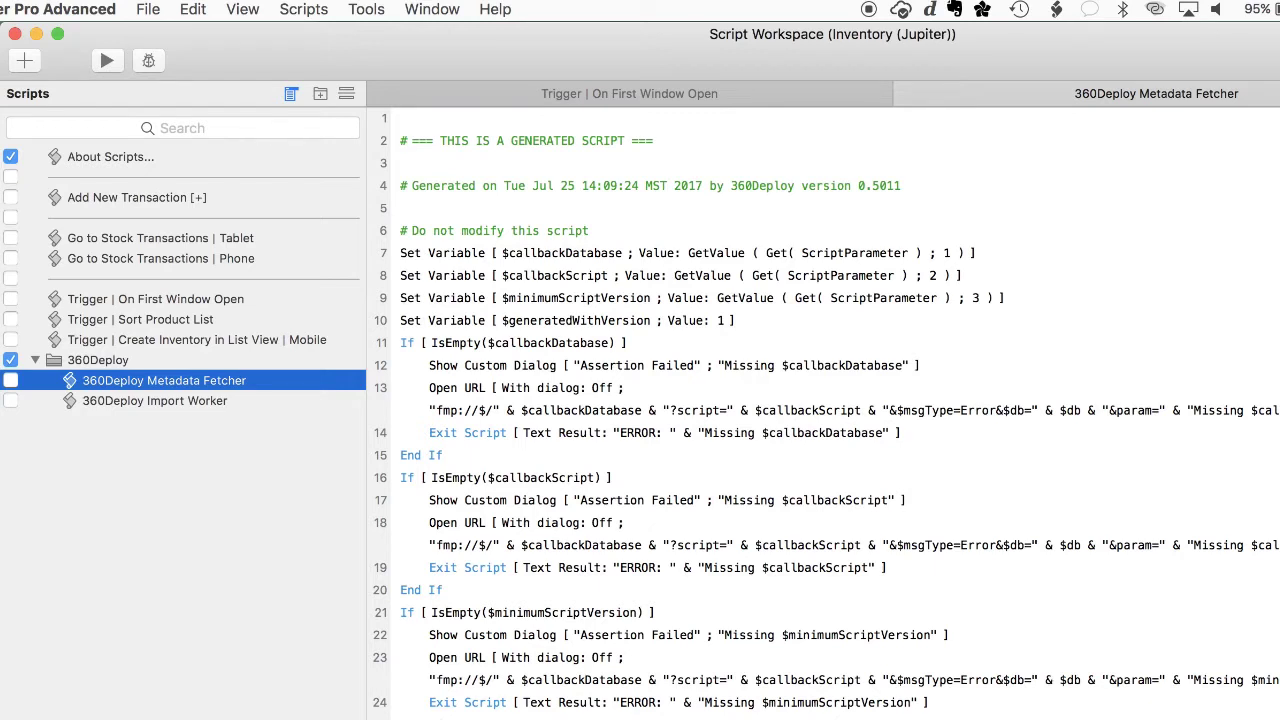
scroll(833, 635, "down", 1)
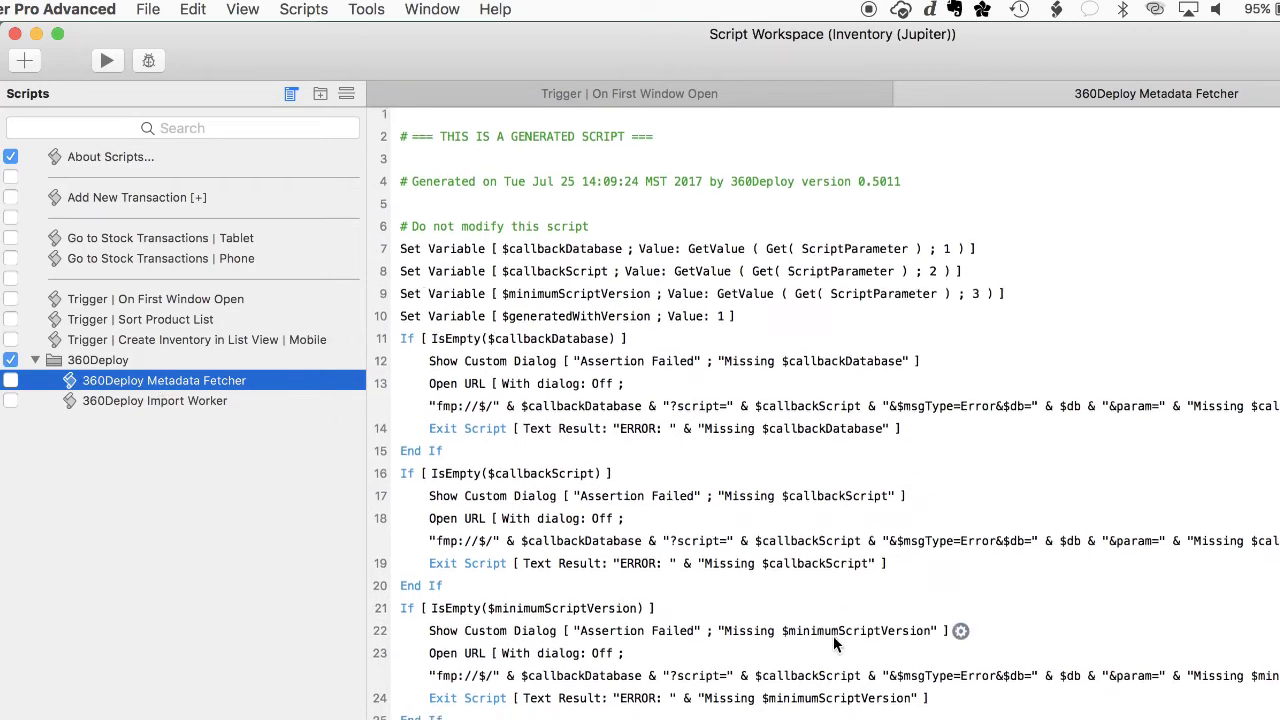
- View the placeholder contents of the 360Deploy Import Worker script and close the Script Workspace
scroll(833, 635, "up", 1)
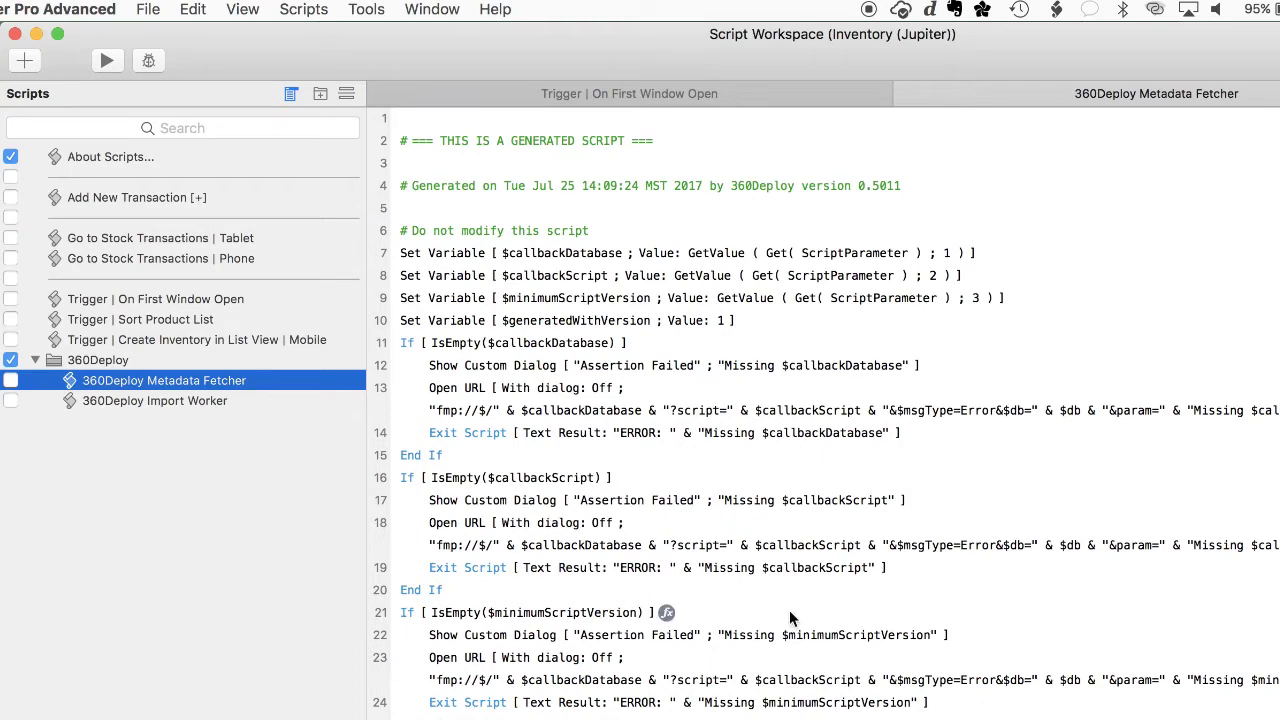
left_click(190, 402)
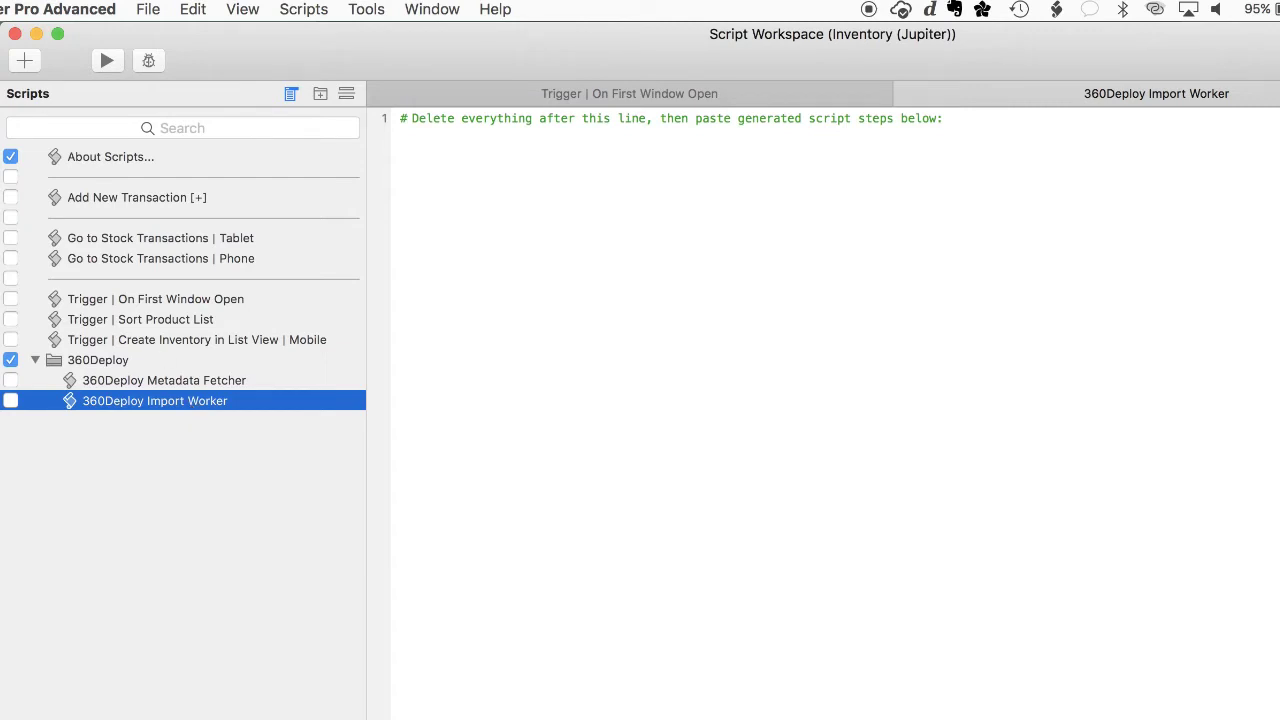
left_click(15, 34)
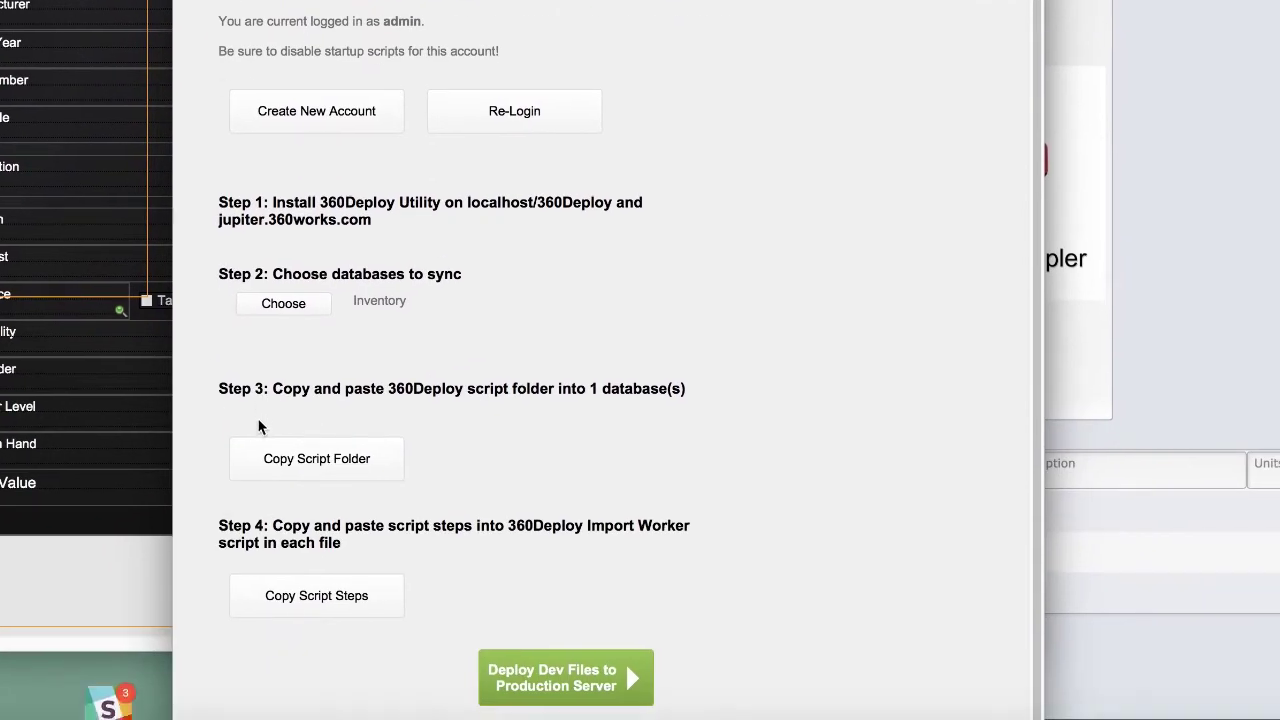
- Copy the generated script steps from Step 4 of the setup instructions and paste them into the 360Deploy Import Worker script, saving it
left_click(309, 595)
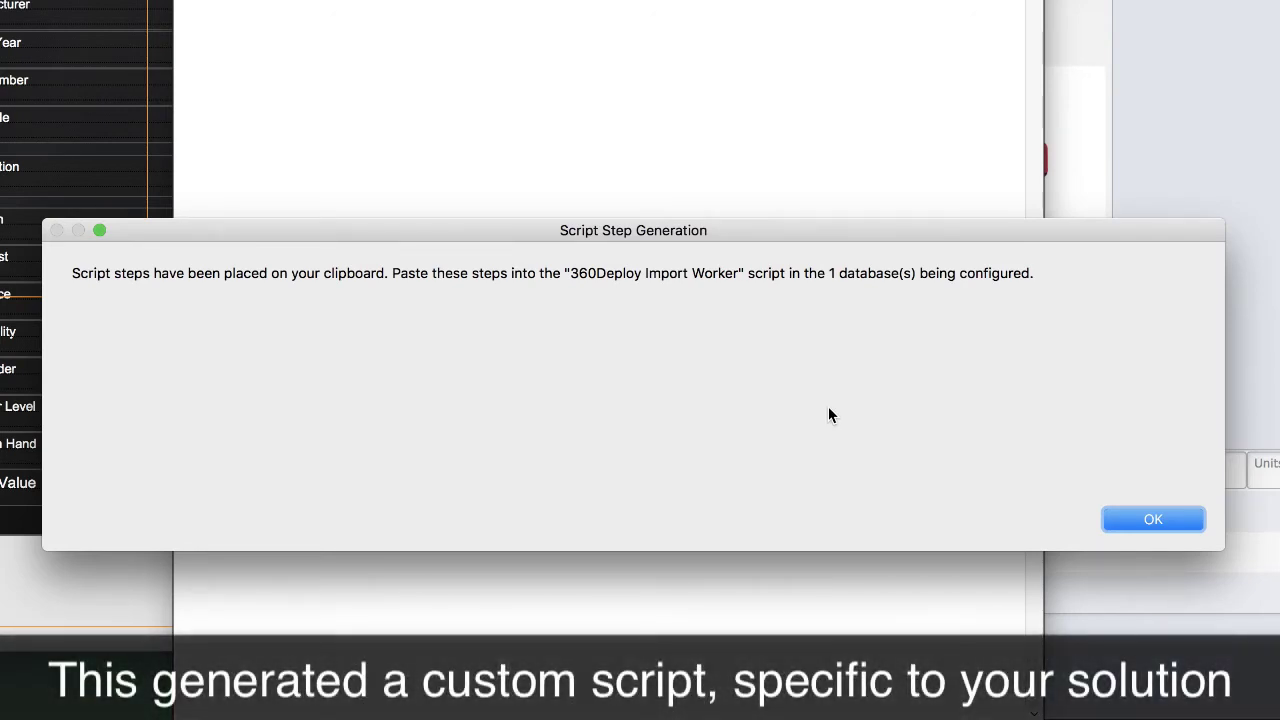
left_click(1185, 514)
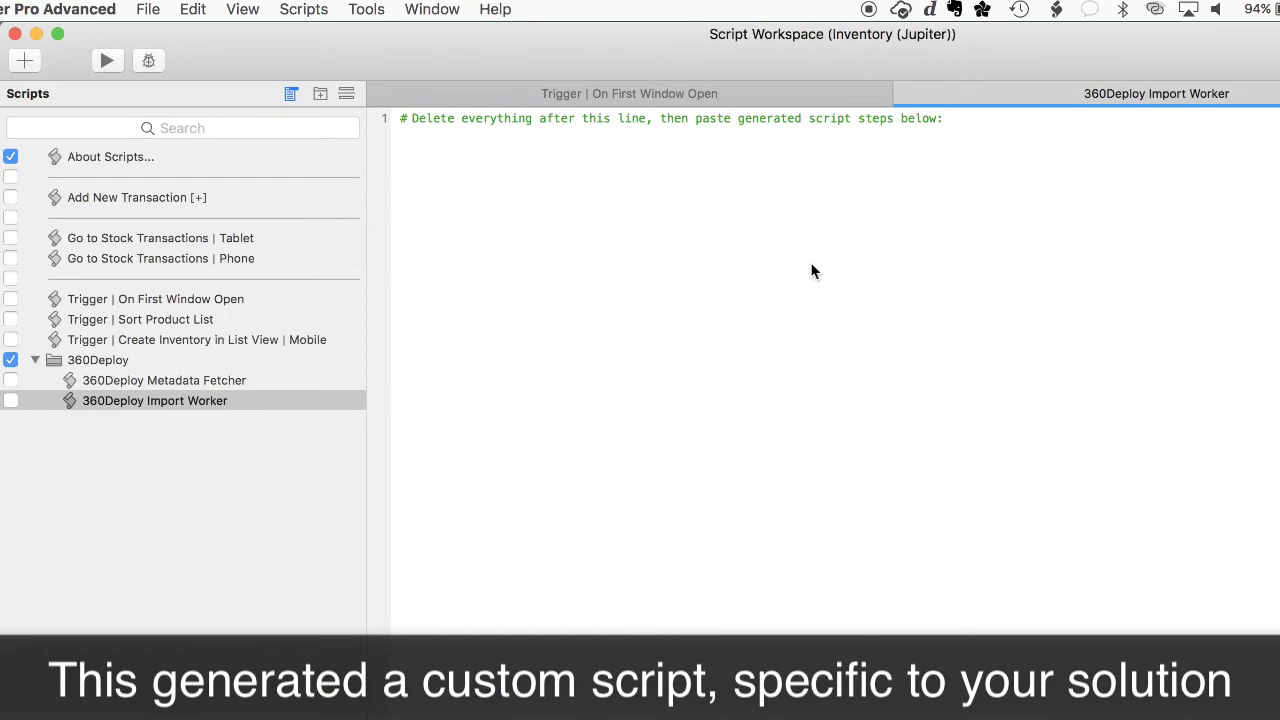
key("super+v")
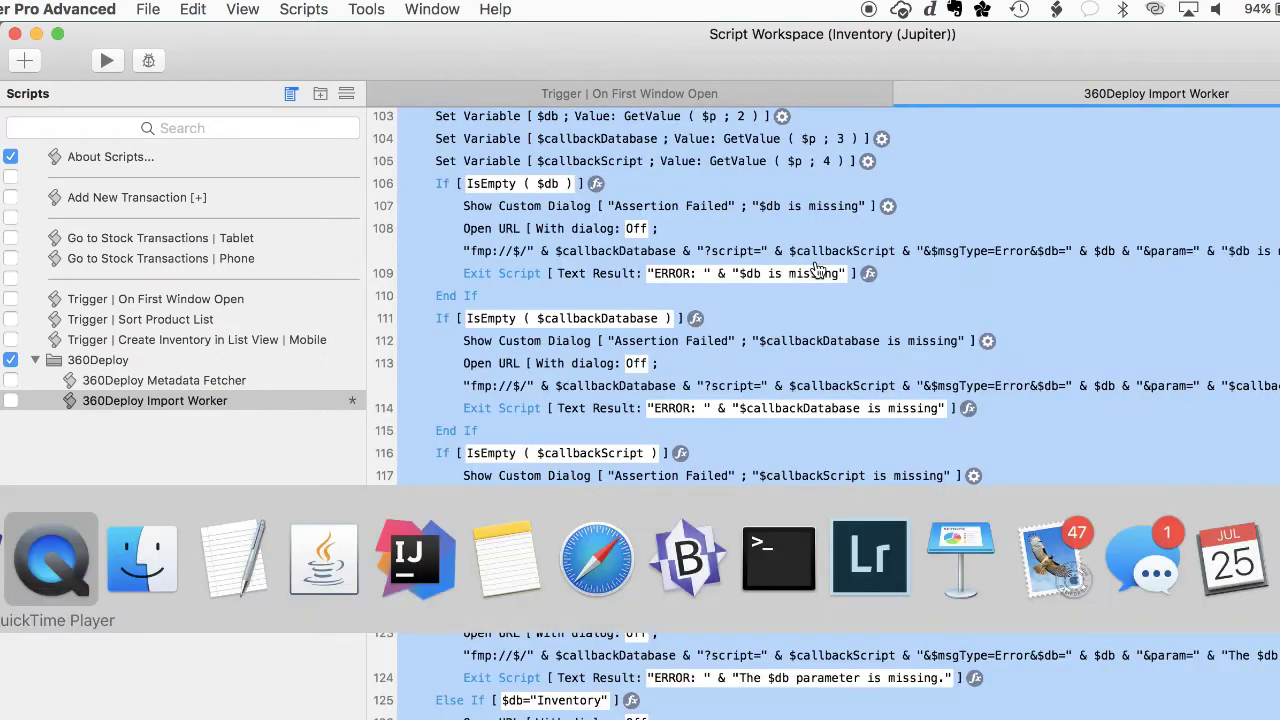
key("super+s")
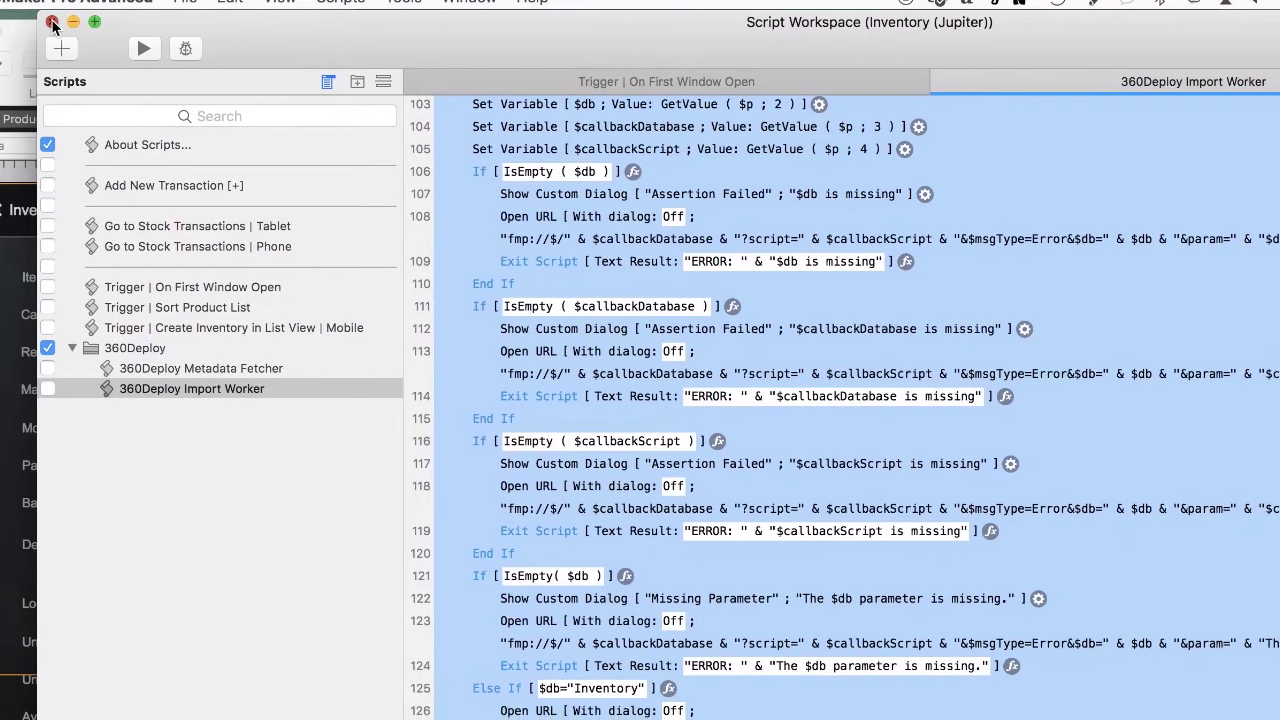
left_click(52, 22)
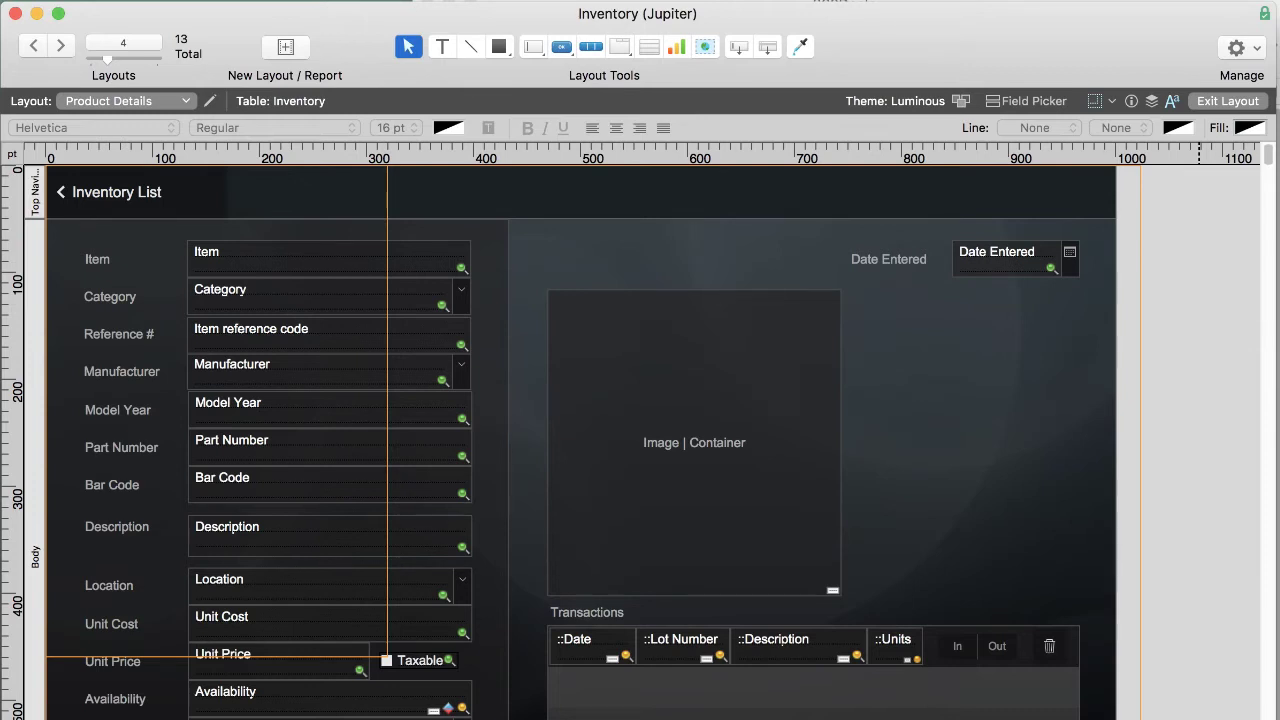
- Examine the 360Deploy Import Worker script's branches for the Extra table, Inventory and Stock Transactions tables
left_click(672, 0)
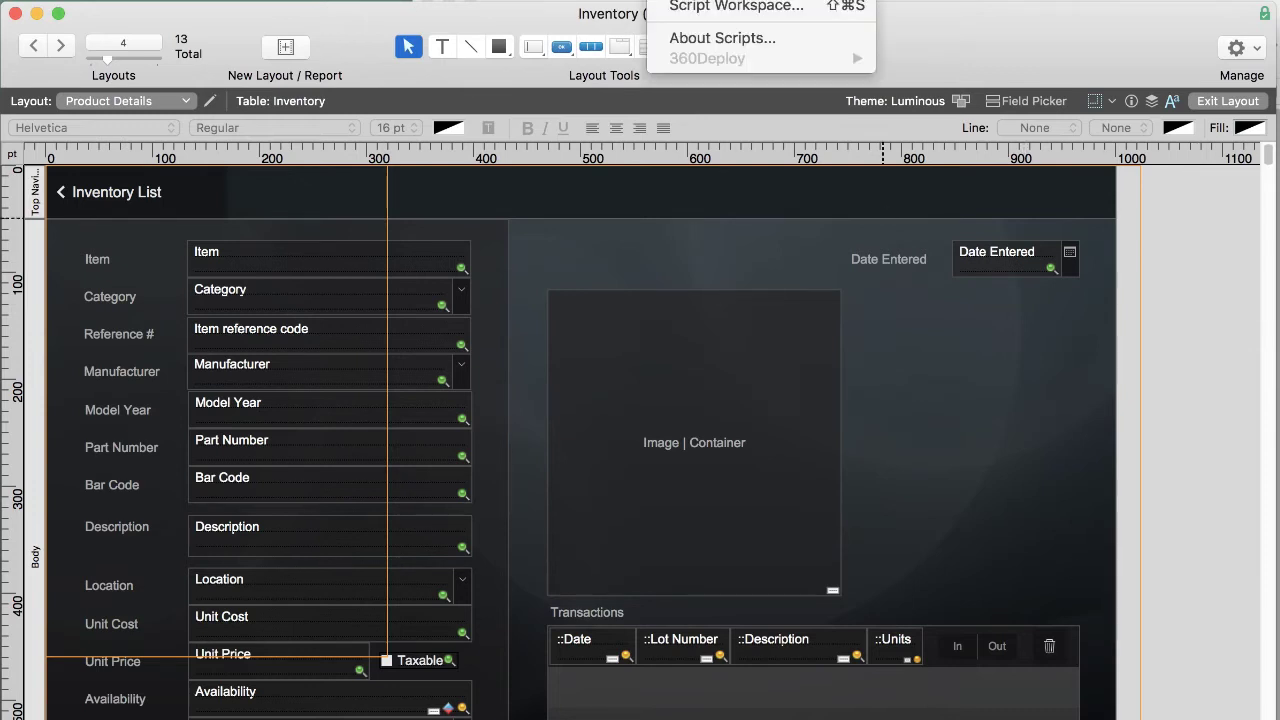
left_click(698, 8)
scroll(745, 577, "down", 5)
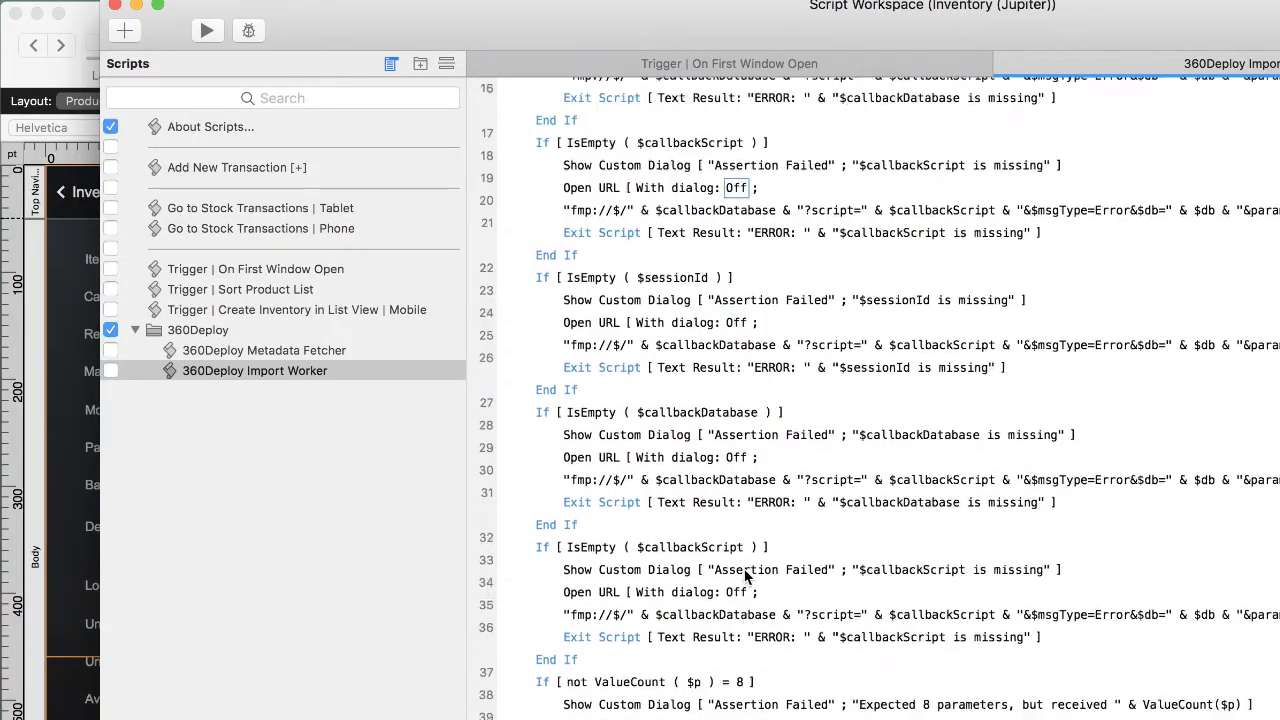
scroll(745, 577, "down", 5)
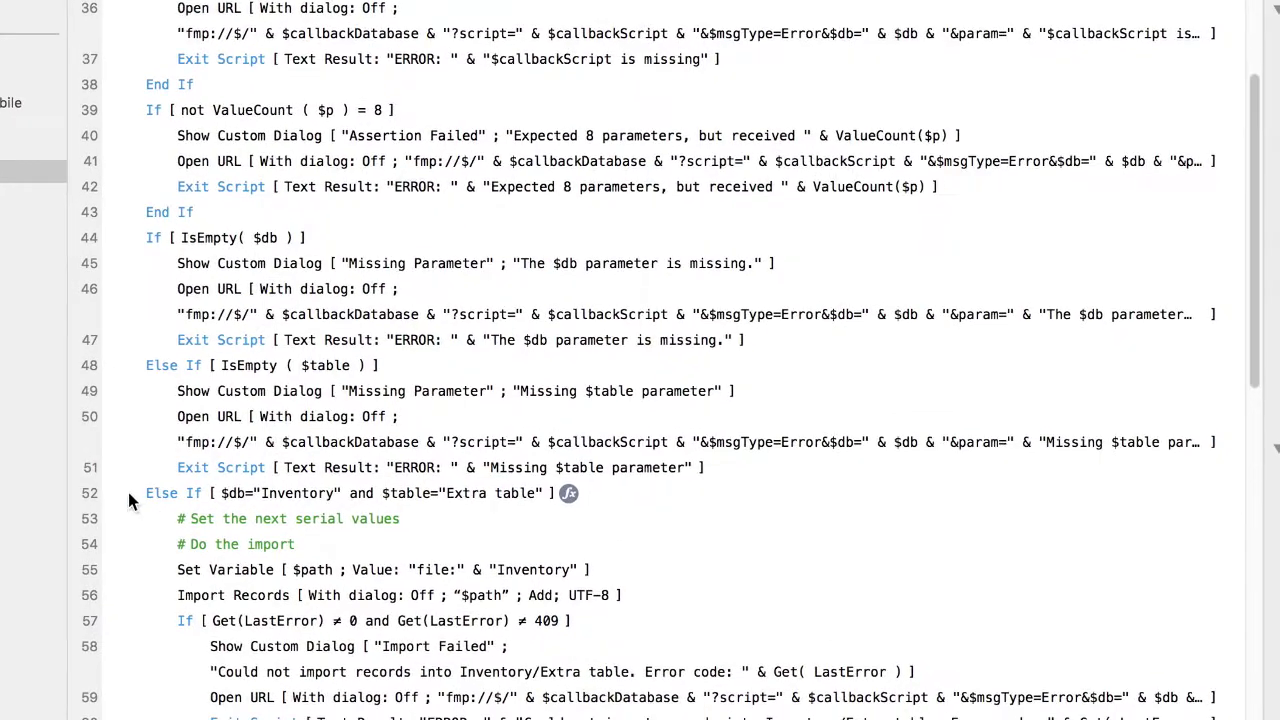
left_click(519, 650)
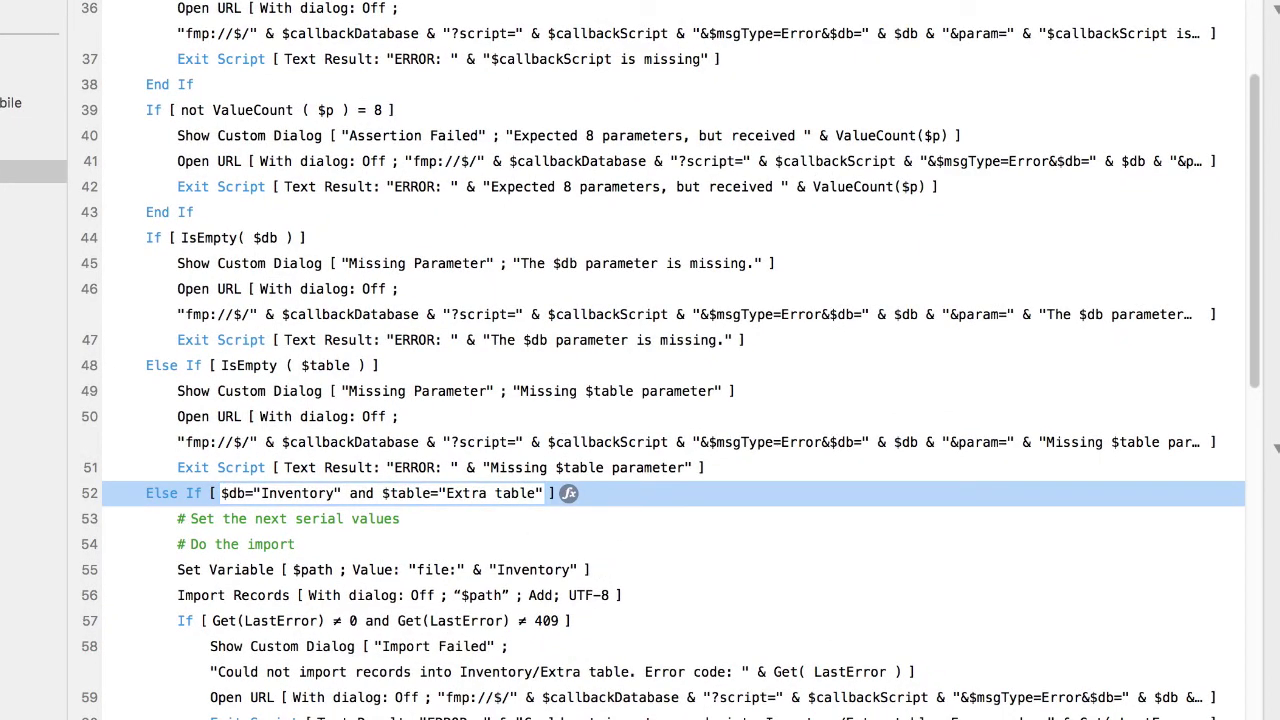
scroll(670, 360, "down", 3)
left_click(350, 603)
scroll(670, 360, "down", 10)
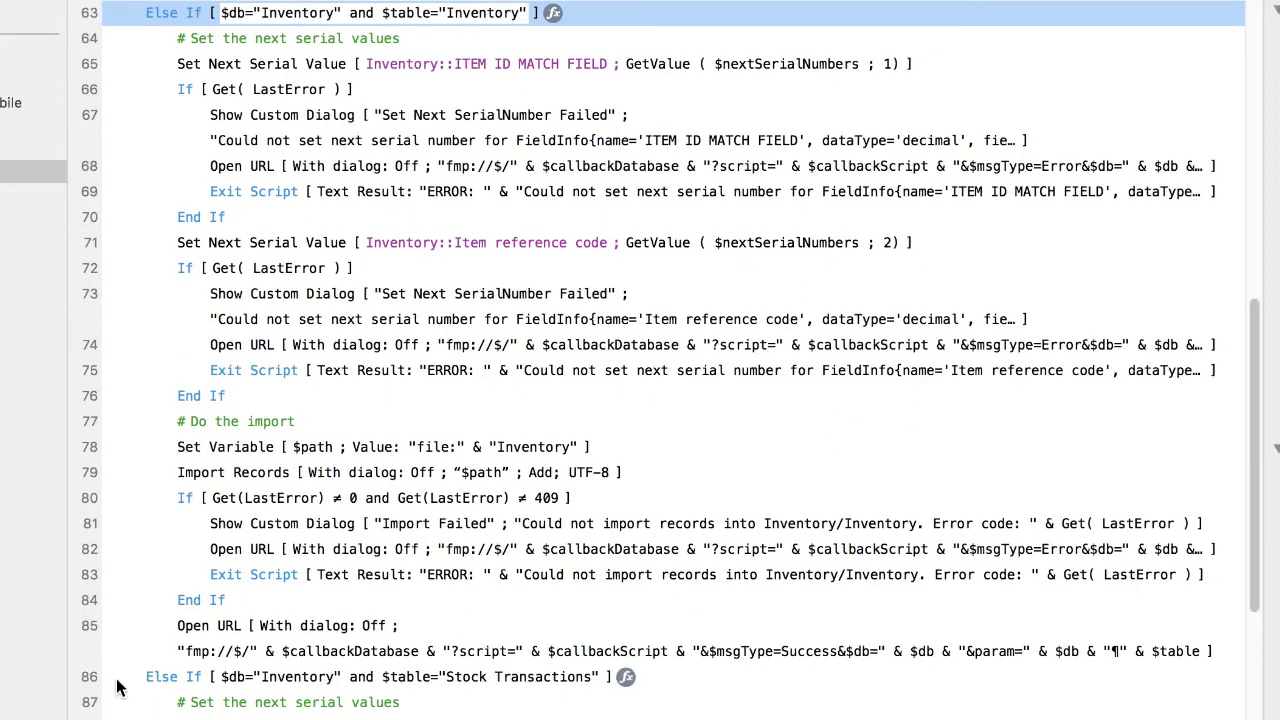
left_click(117, 679)
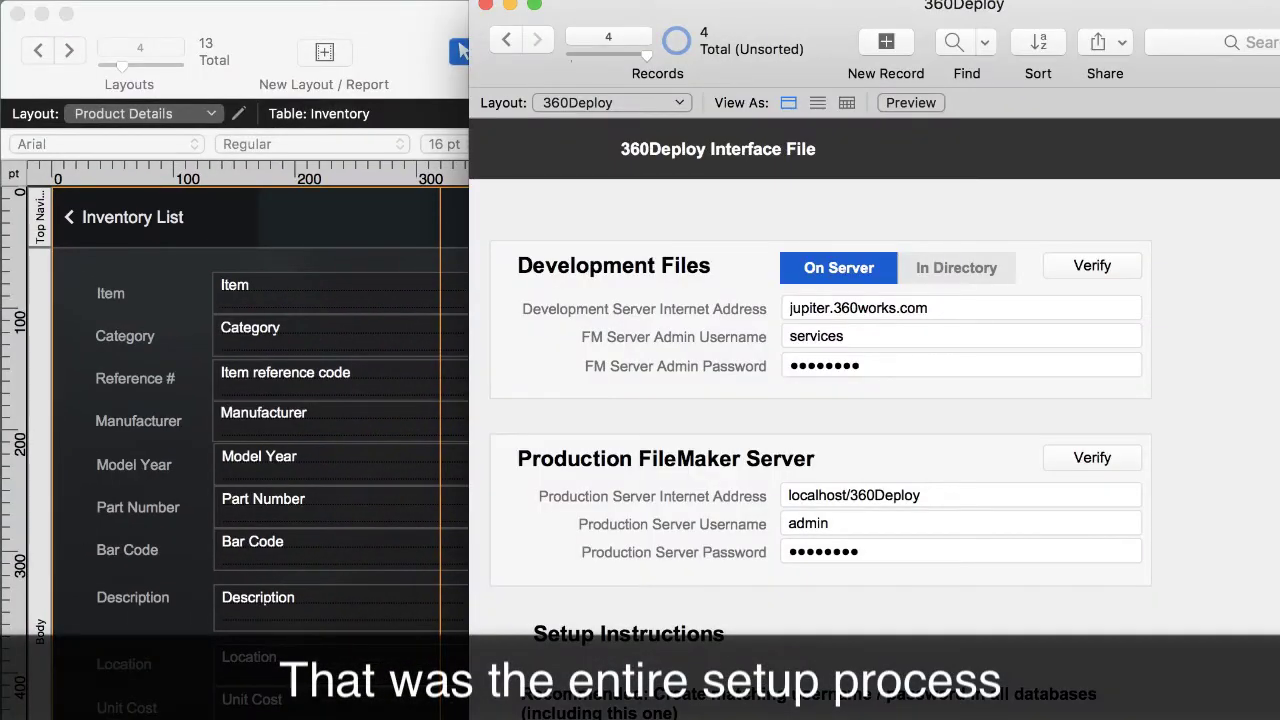
- Return the development Inventory file to Browse mode and close both the development and production Inventory windows
left_click(381, 32)
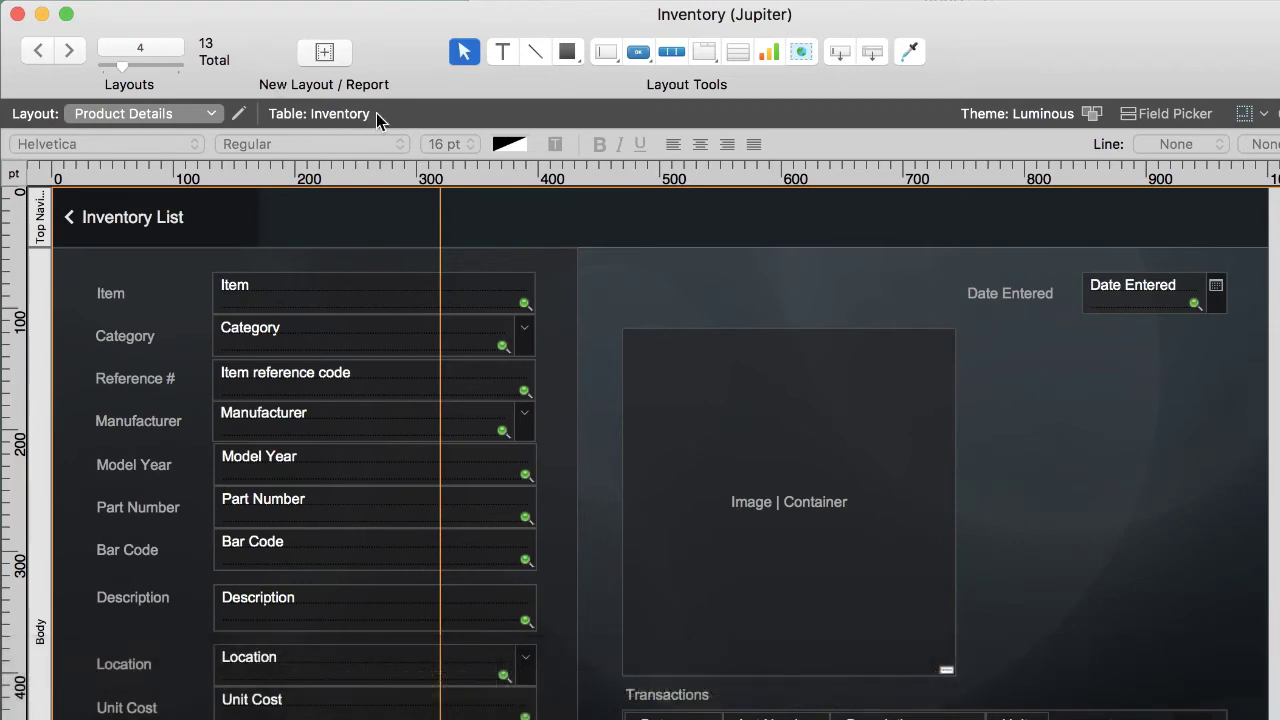
key("super+b")
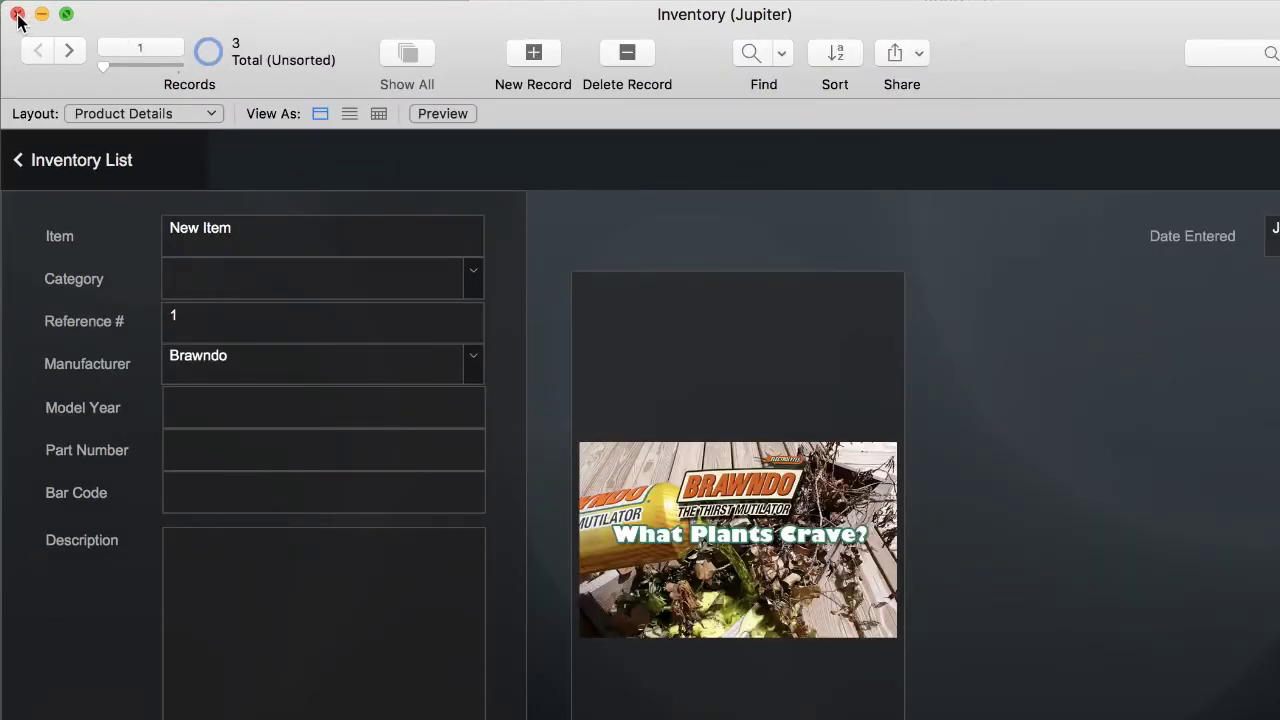
key("super+w")
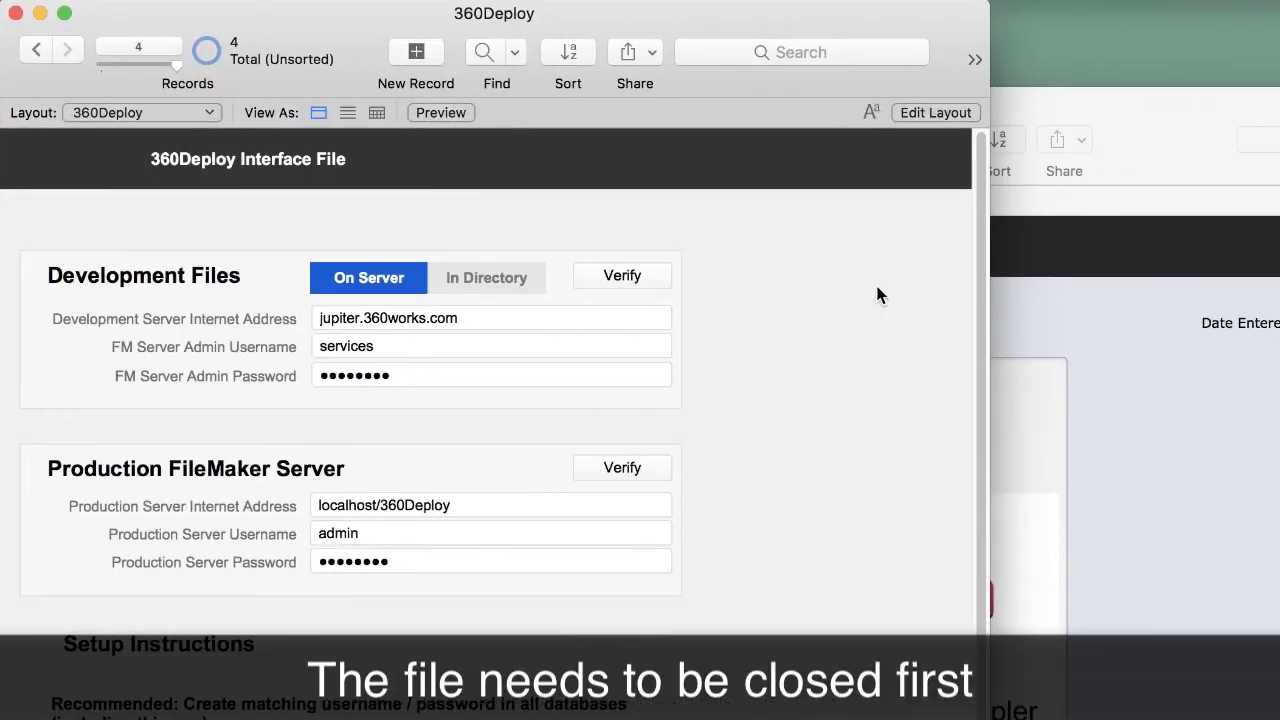
left_click(1010, 290)
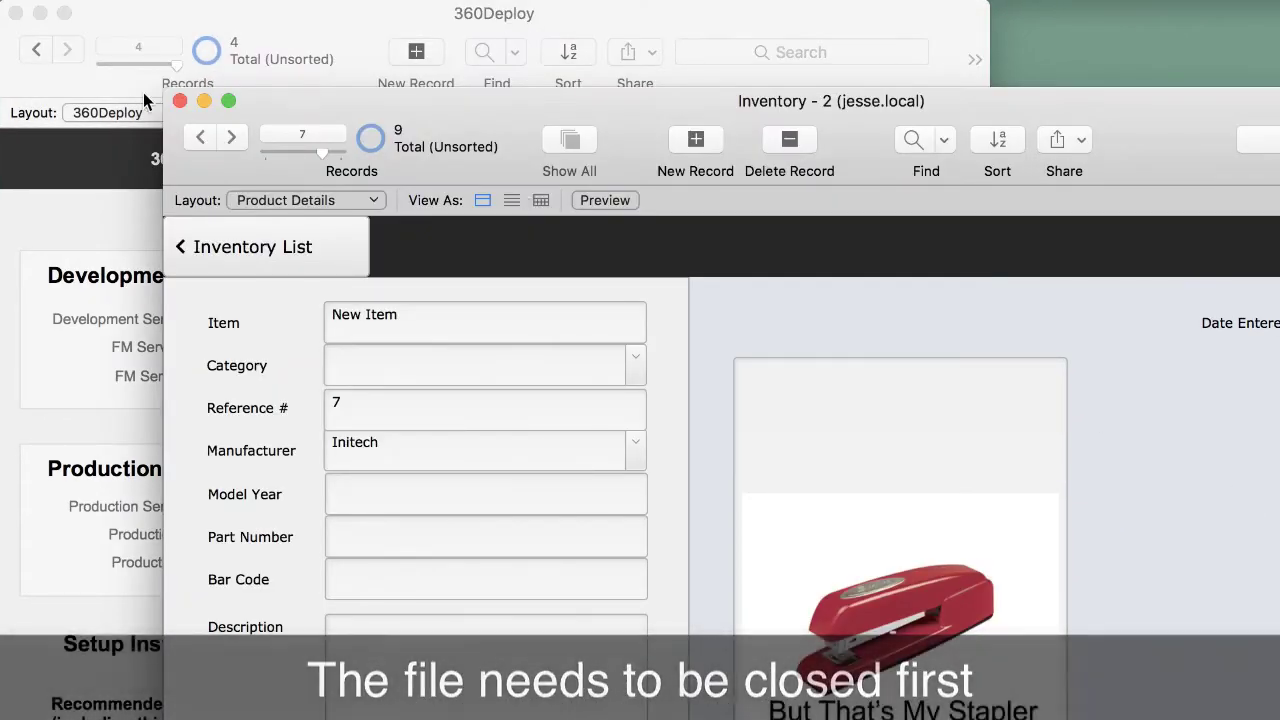
left_click(180, 102)
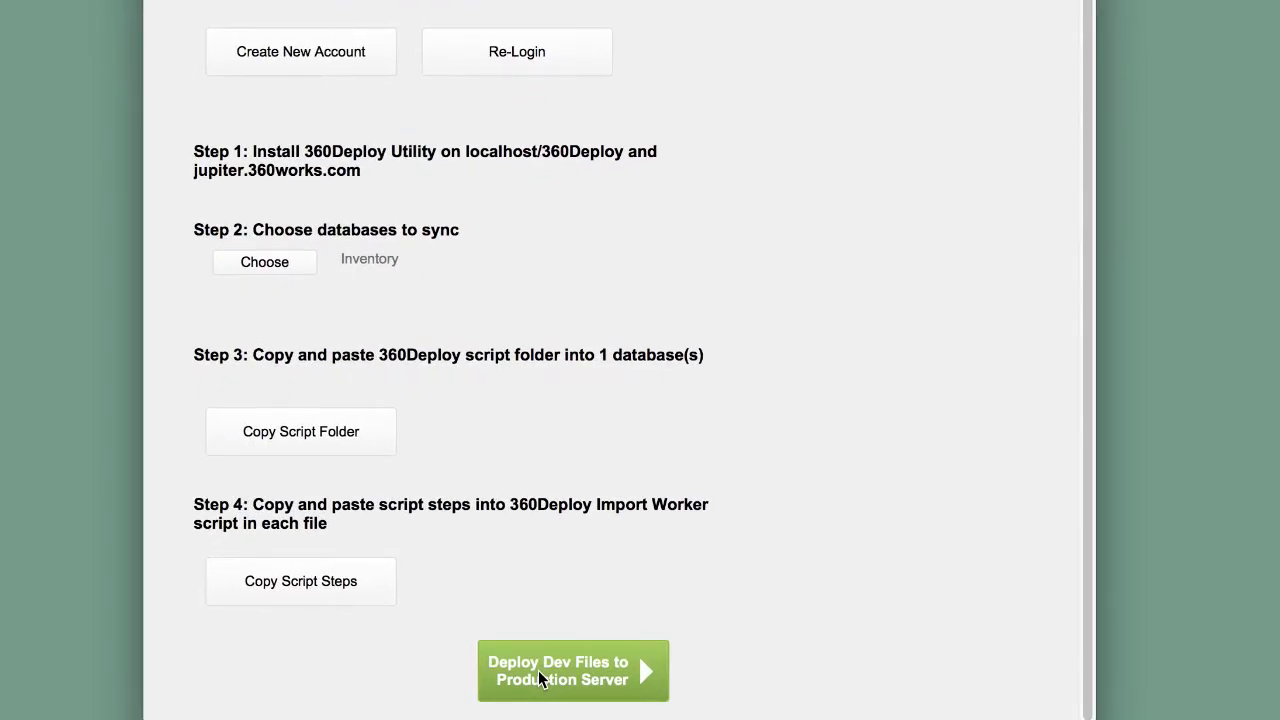
- Deploy the development files to the production server from the 360Deploy interface file and acknowledge the completed deployment
left_click(539, 674)
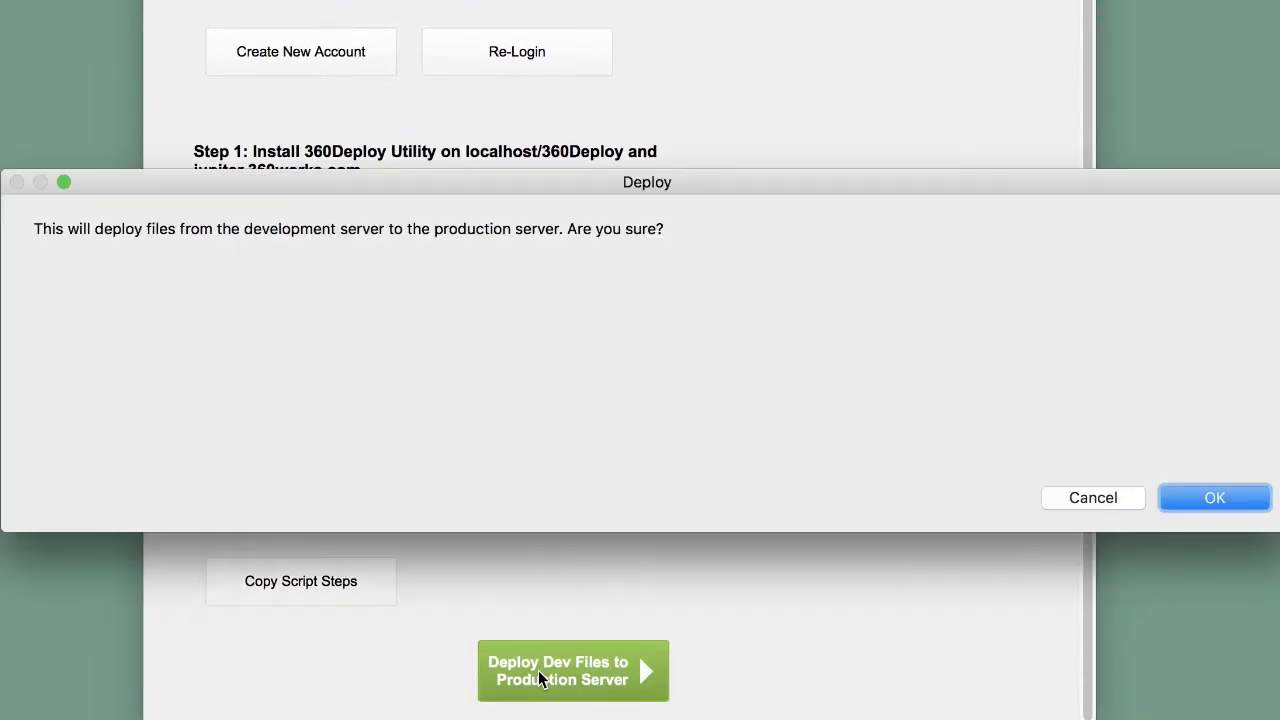
left_click(1220, 498)
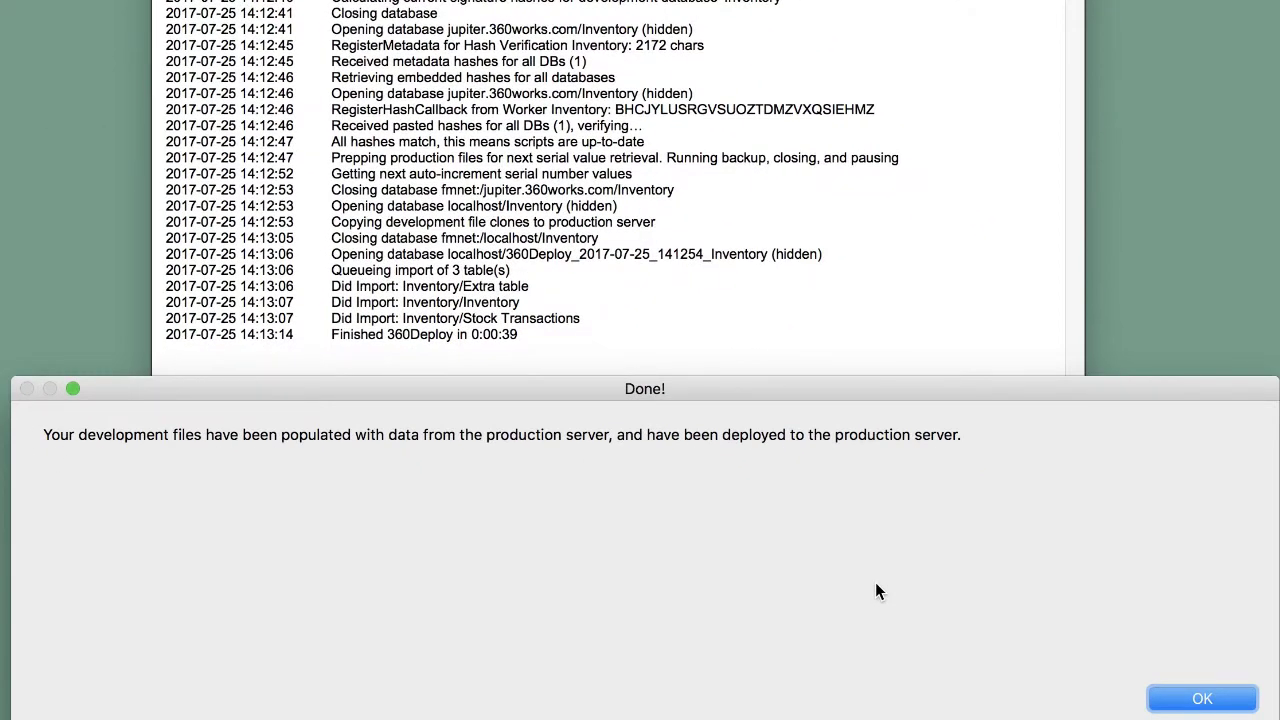
left_click(1205, 700)
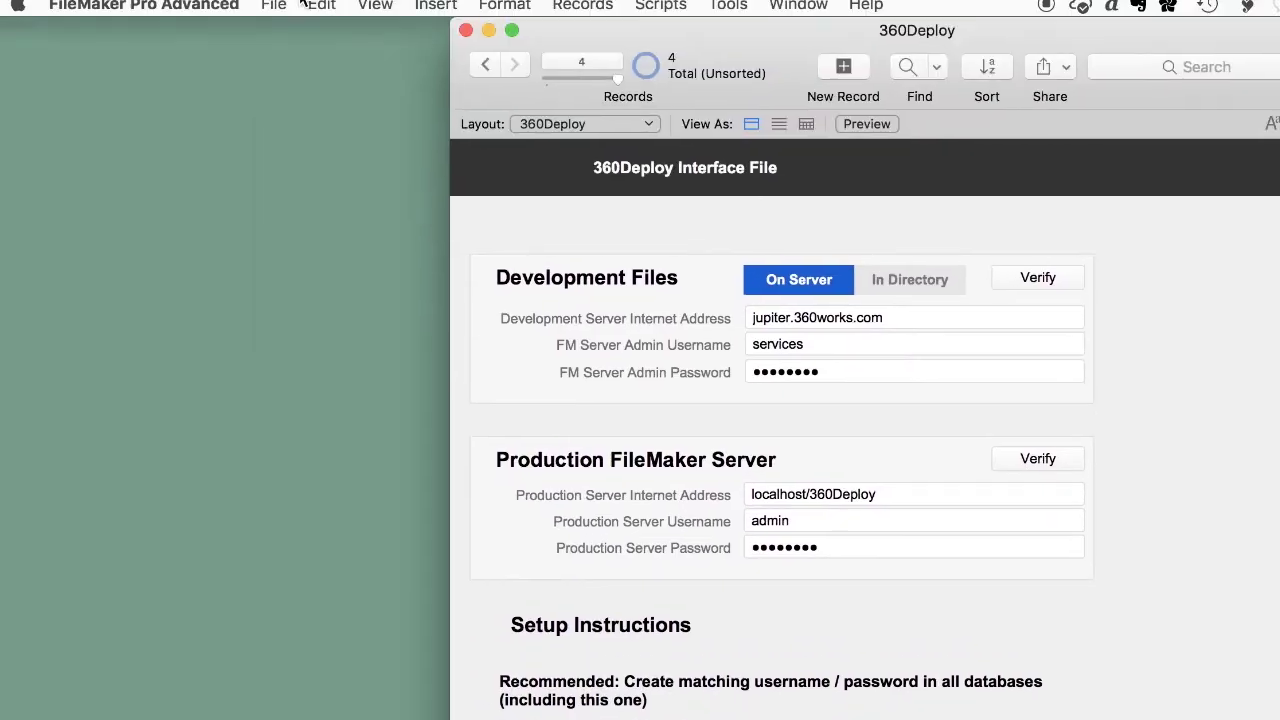
- Reopen the production Inventory database from the recently used files
left_click(284, 13)
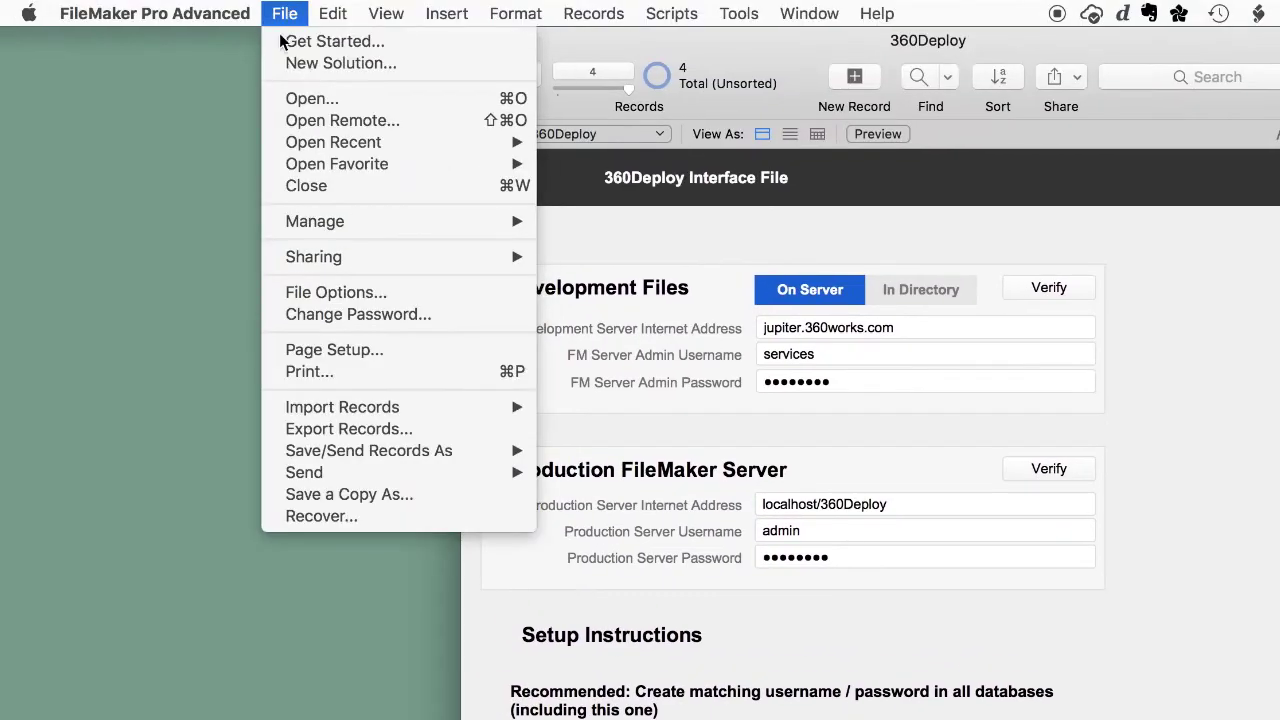
mouse_move(345, 144)
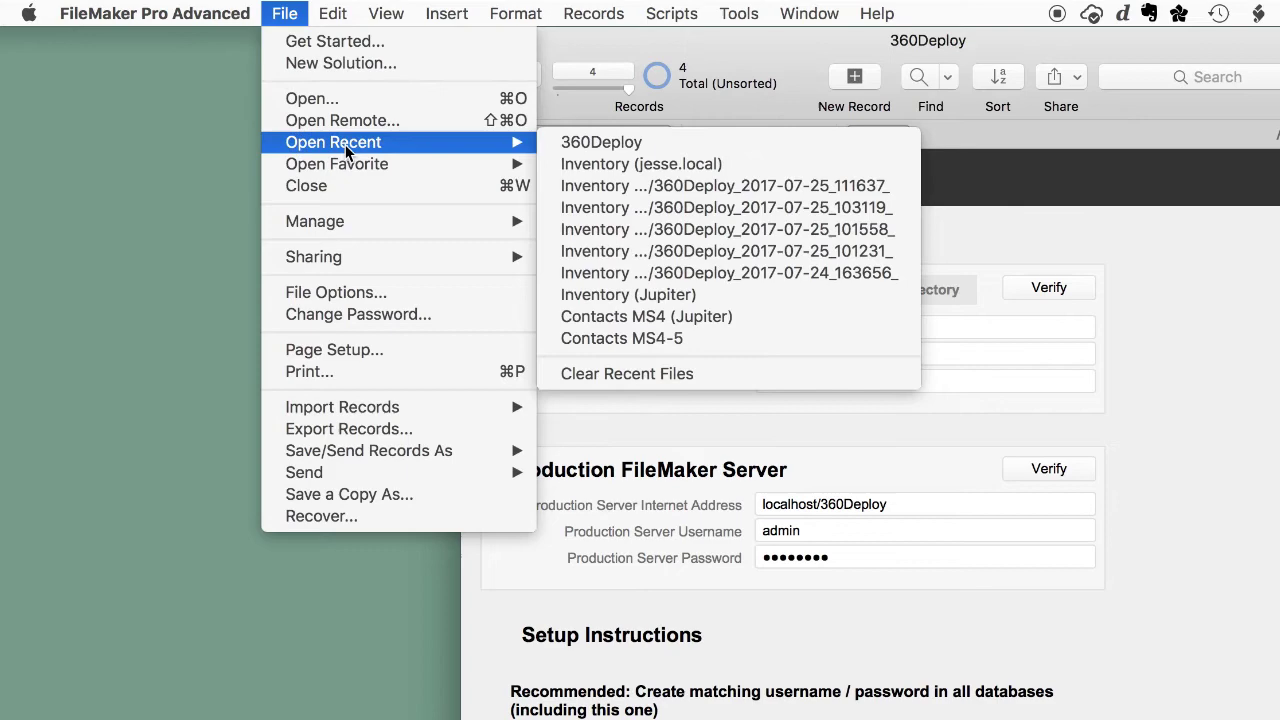
left_click(644, 166)
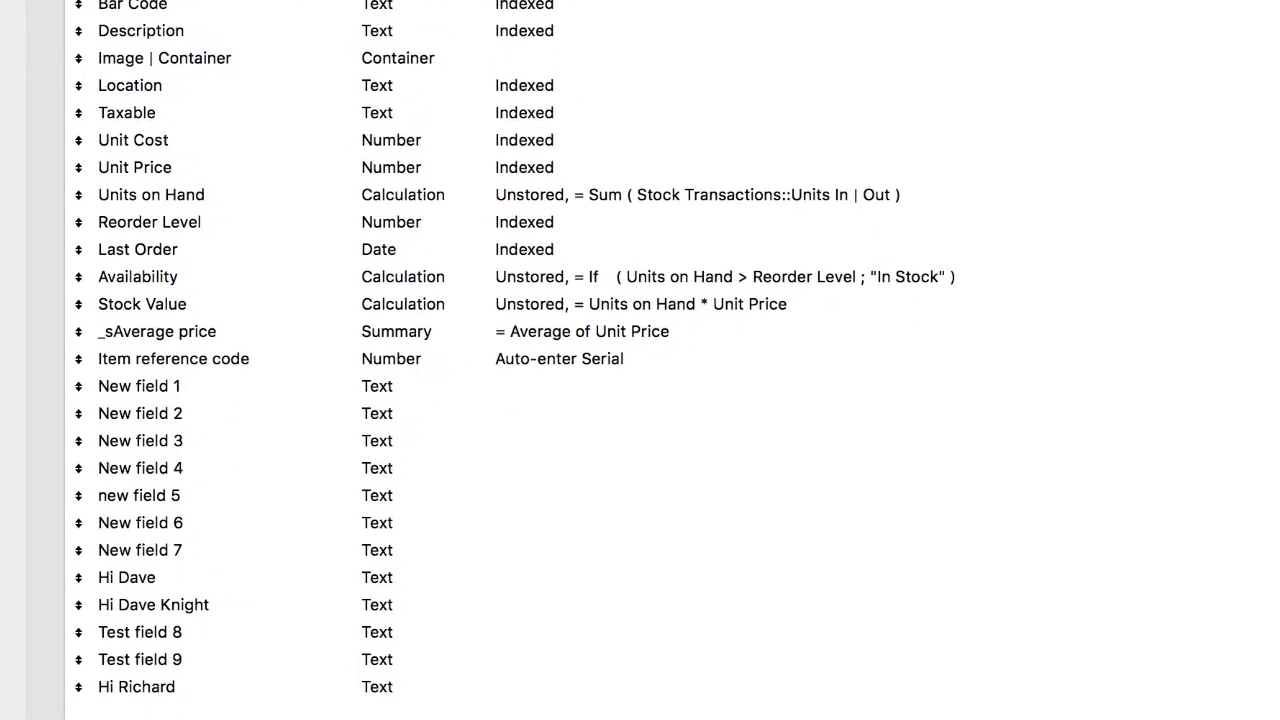
- Check the last text field in the production file's field list and the auto-enter serial options of Item reference code
left_click(177, 689)
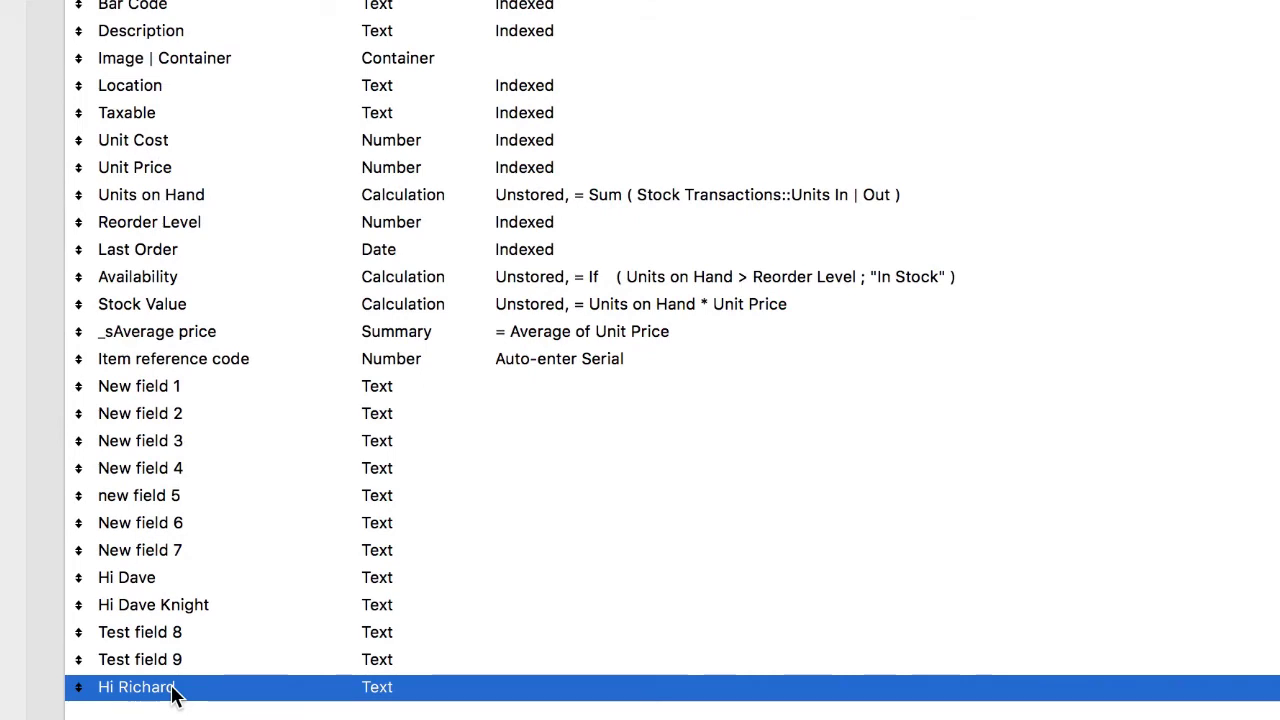
double_click(310, 365)
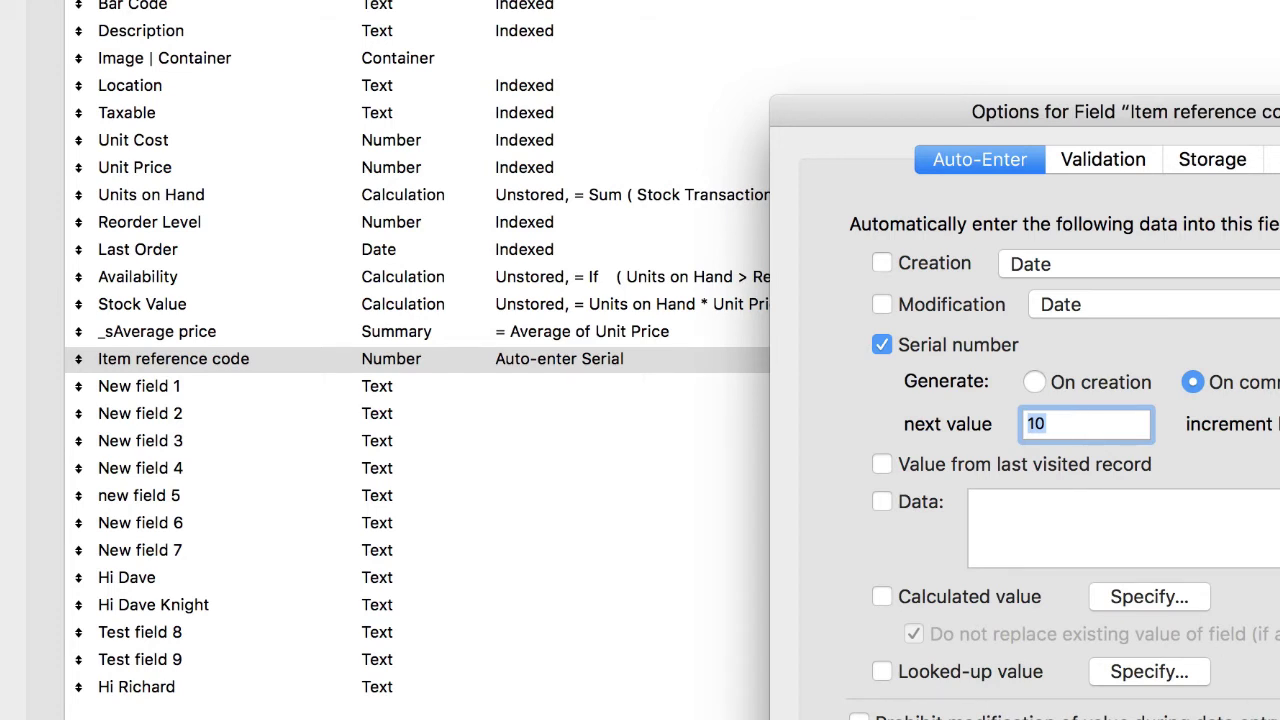
key("Return")
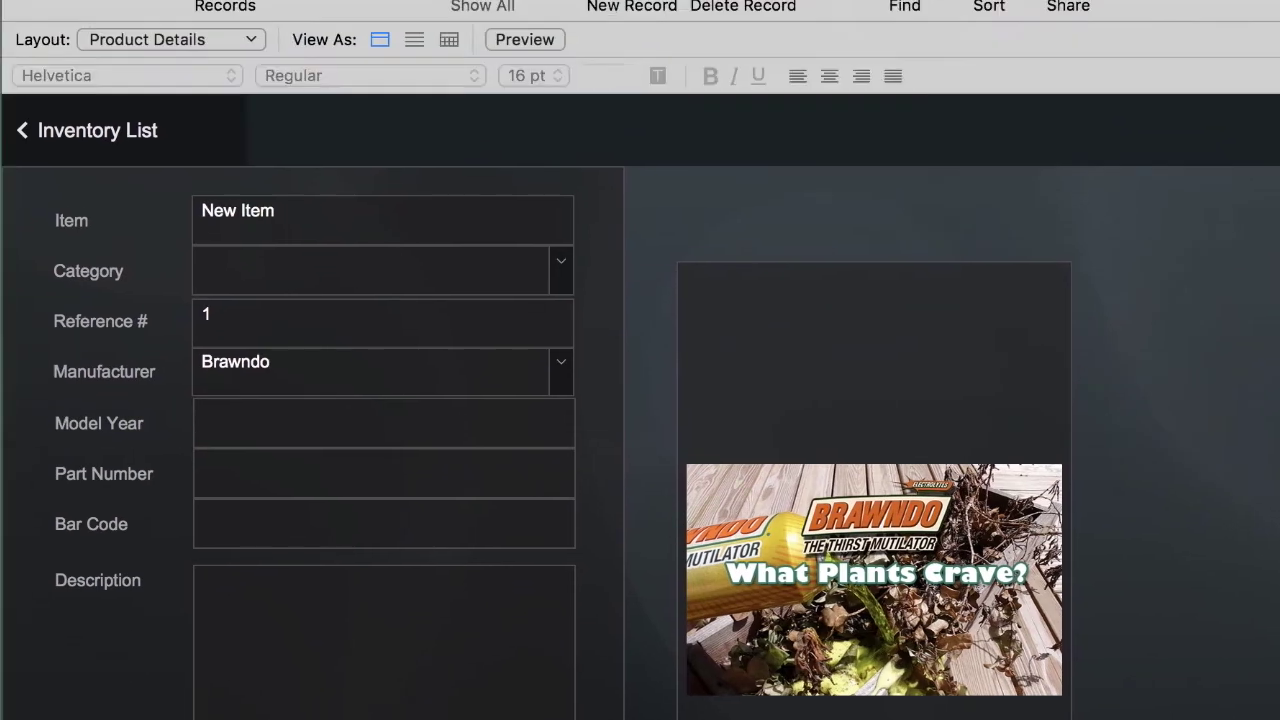
- Change the theme of the production file's Product Details layout to Sophisticated and return to Browse mode
key("super+l")
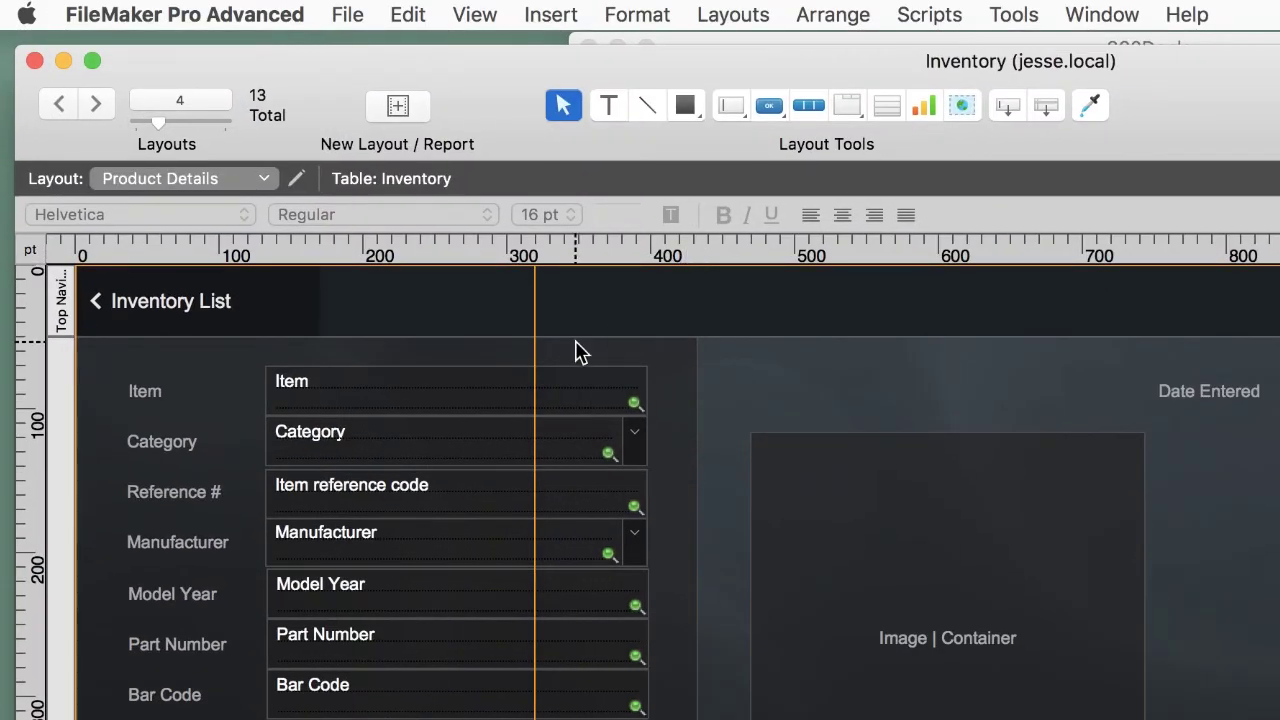
left_click(637, 14)
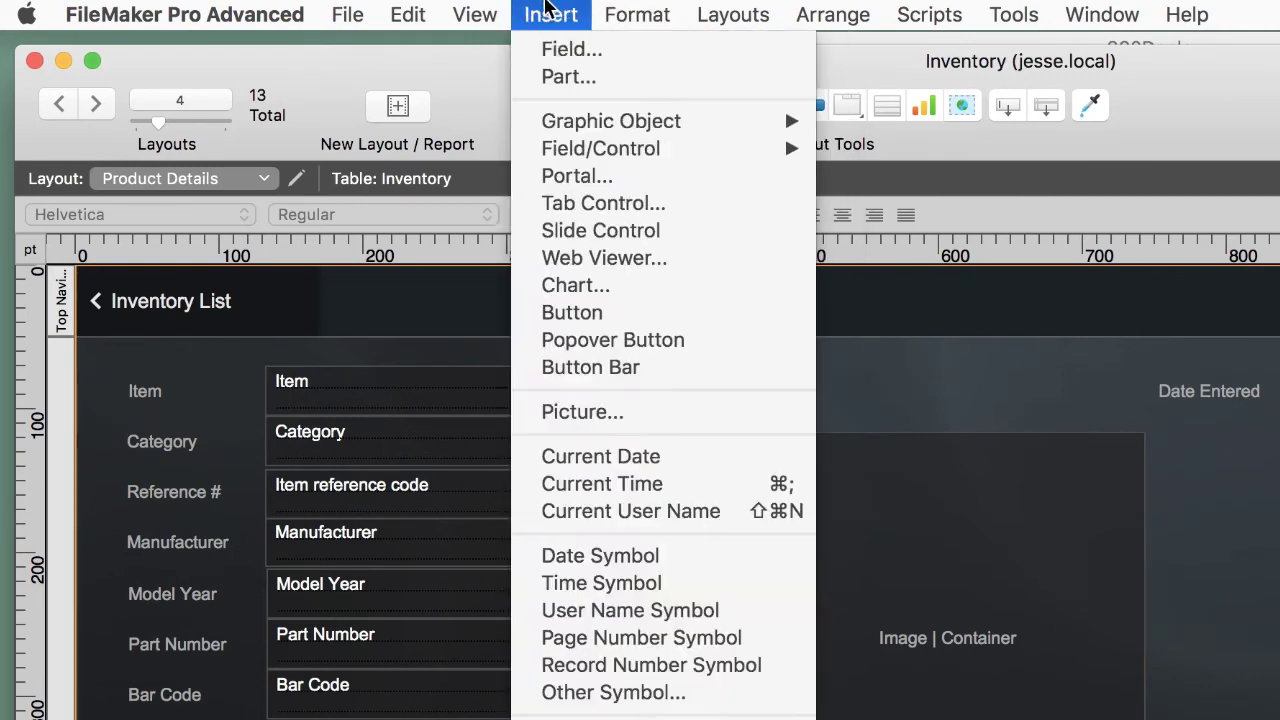
mouse_move(480, 10)
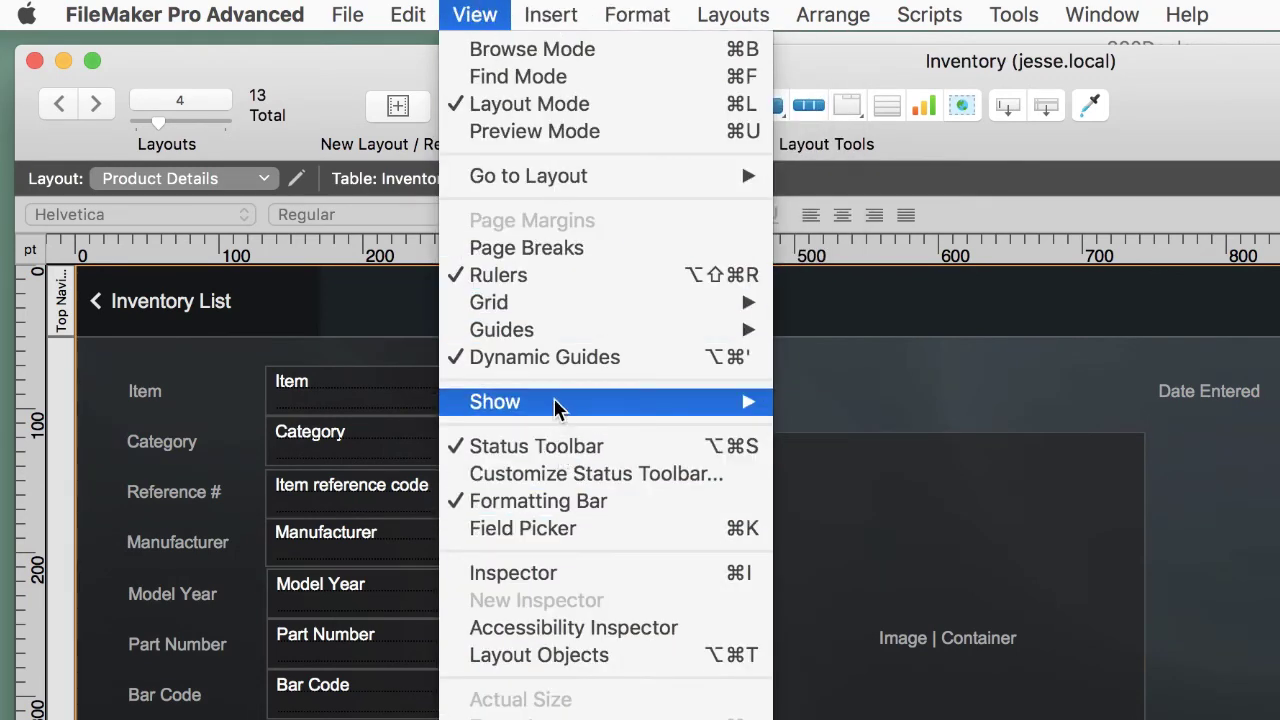
mouse_move(555, 408)
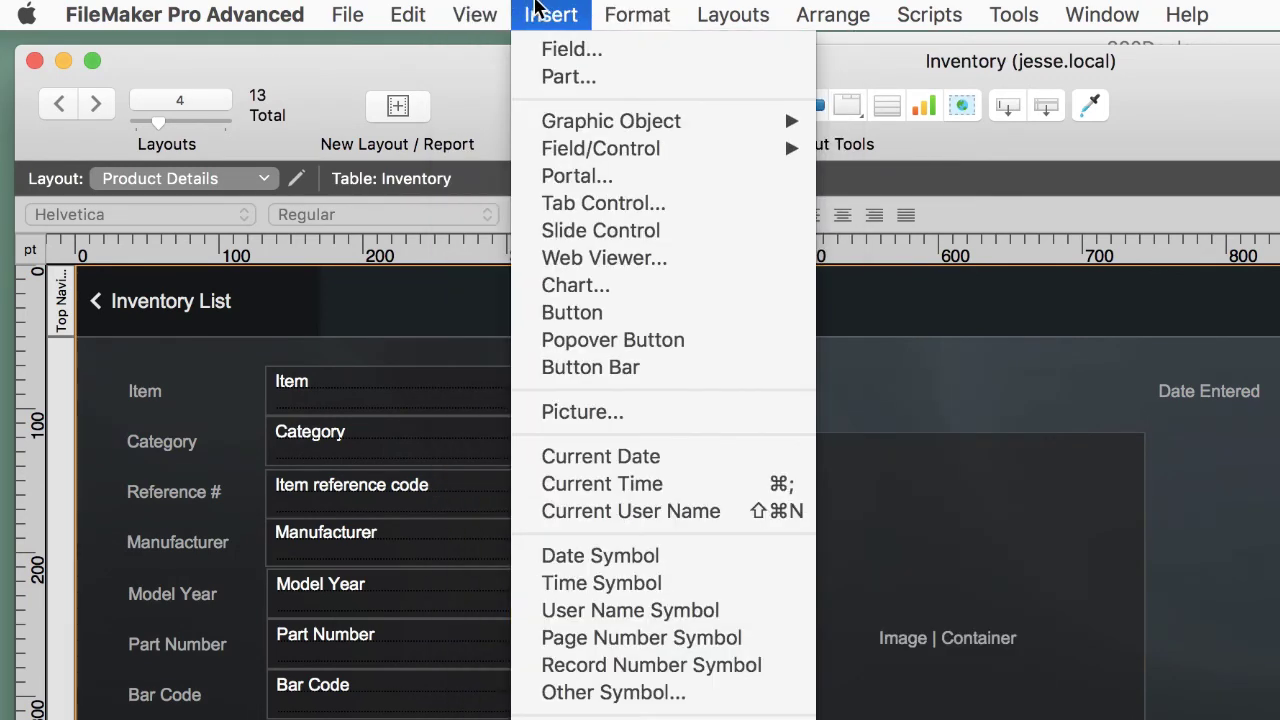
mouse_move(725, 12)
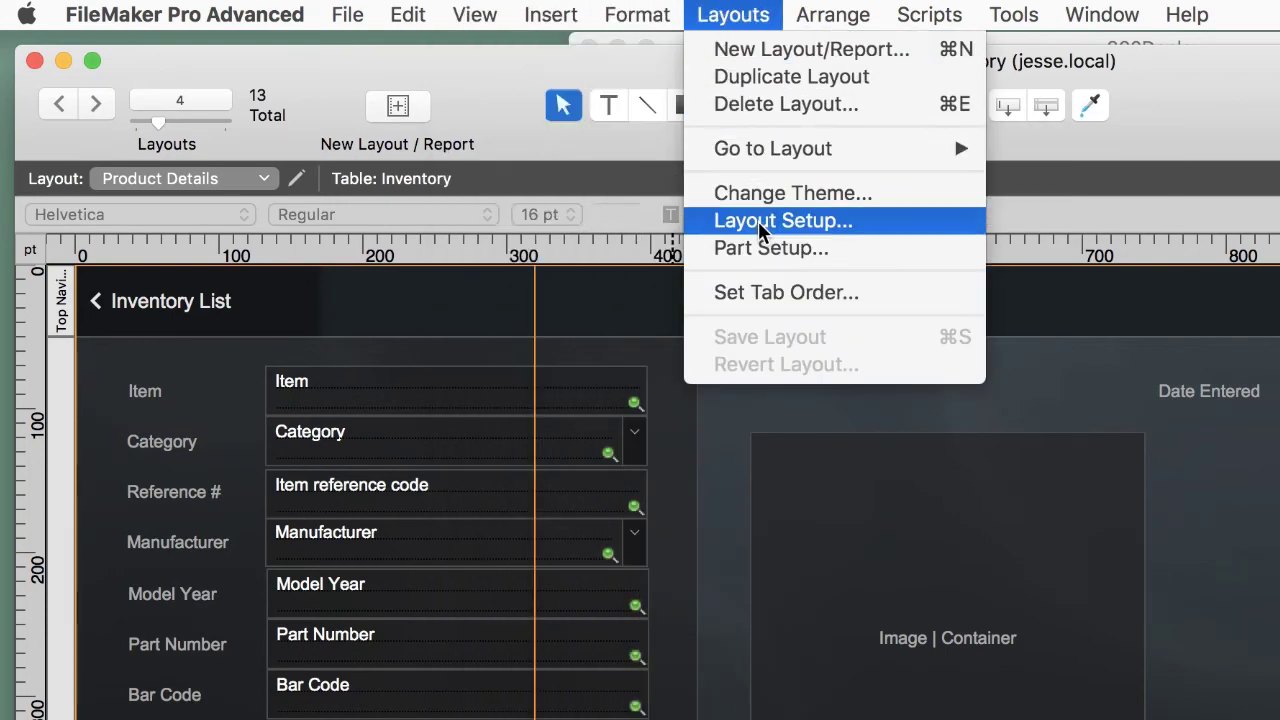
left_click(780, 193)
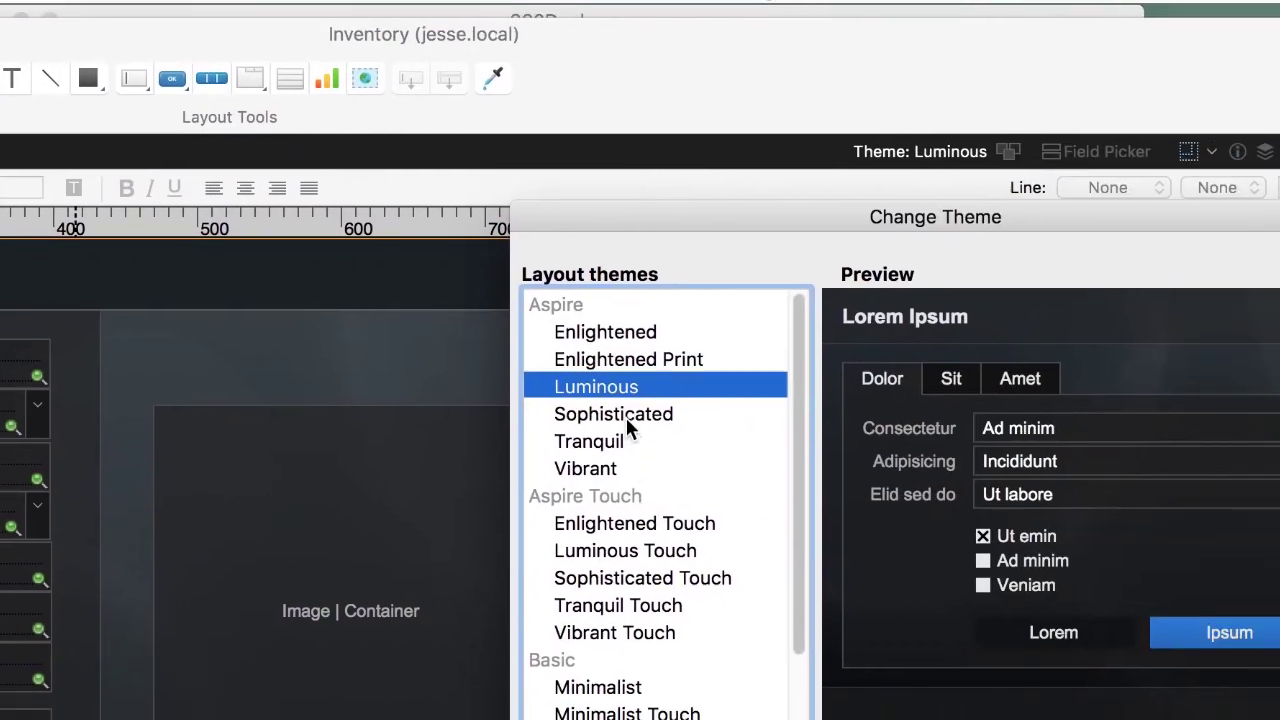
left_click(626, 418)
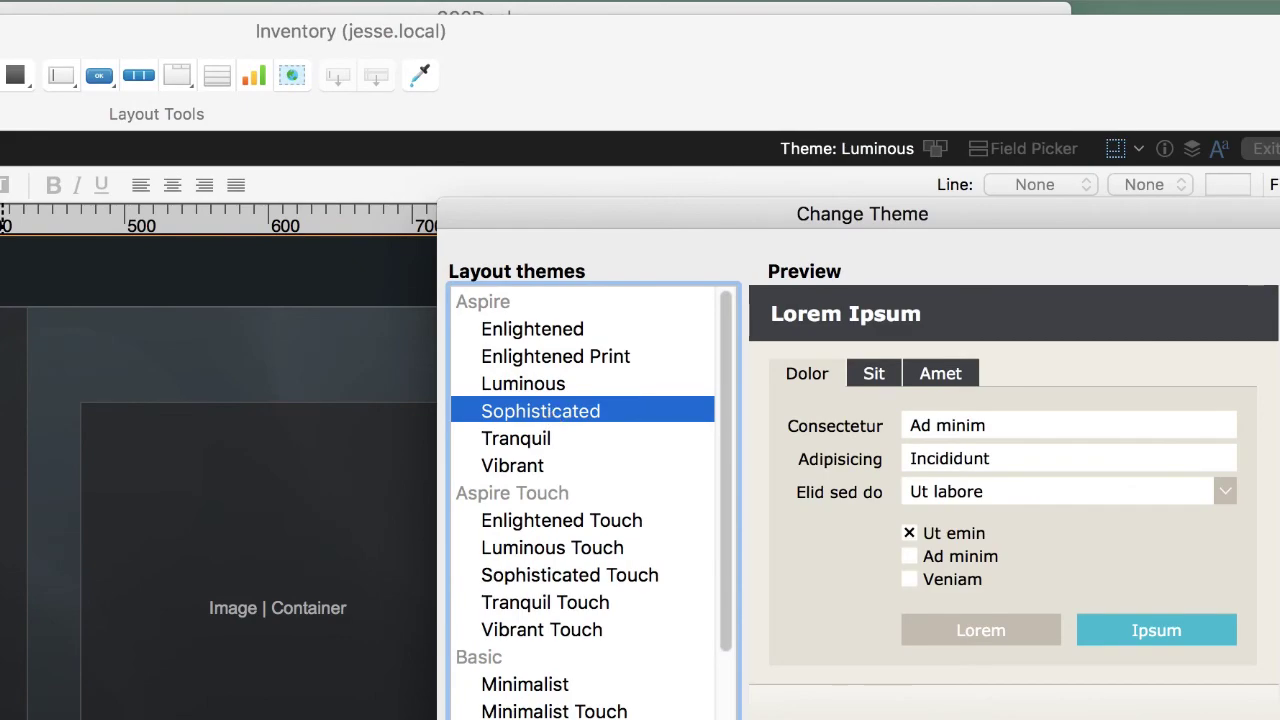
key("Return")
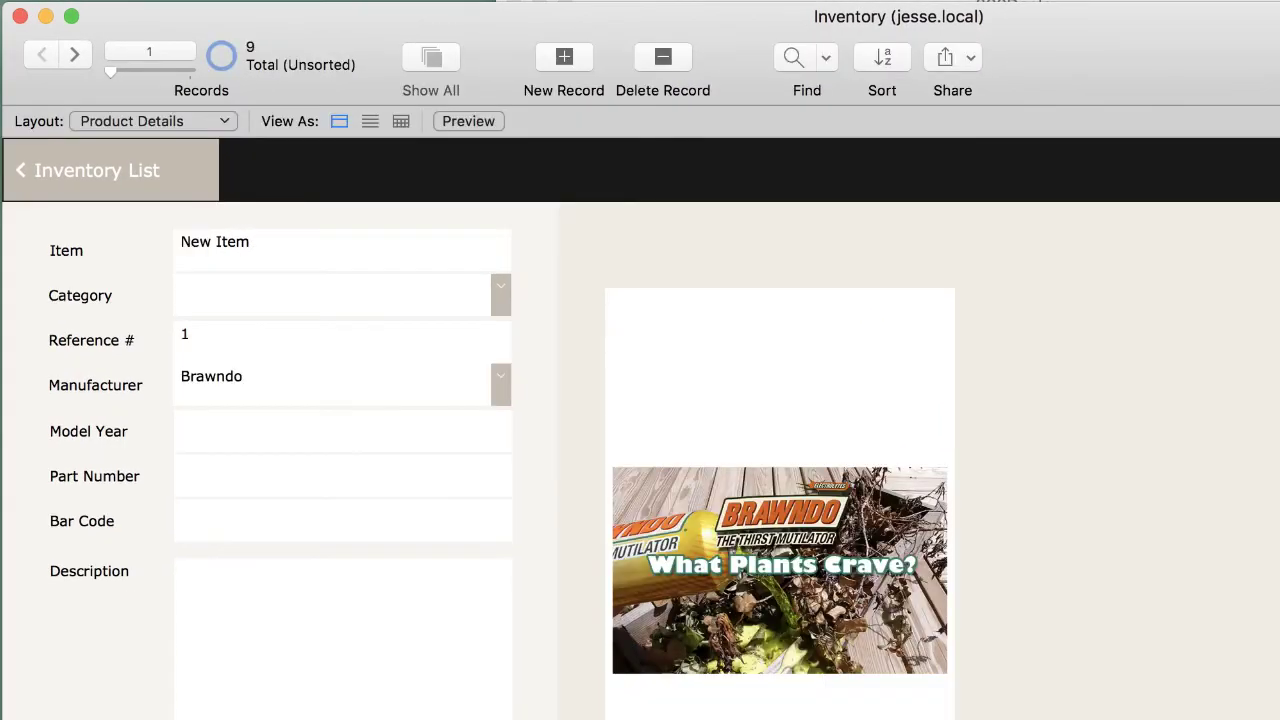
- Close the production Inventory window and deploy the development files to the production server again, confirming the deployment
left_click(21, 17)
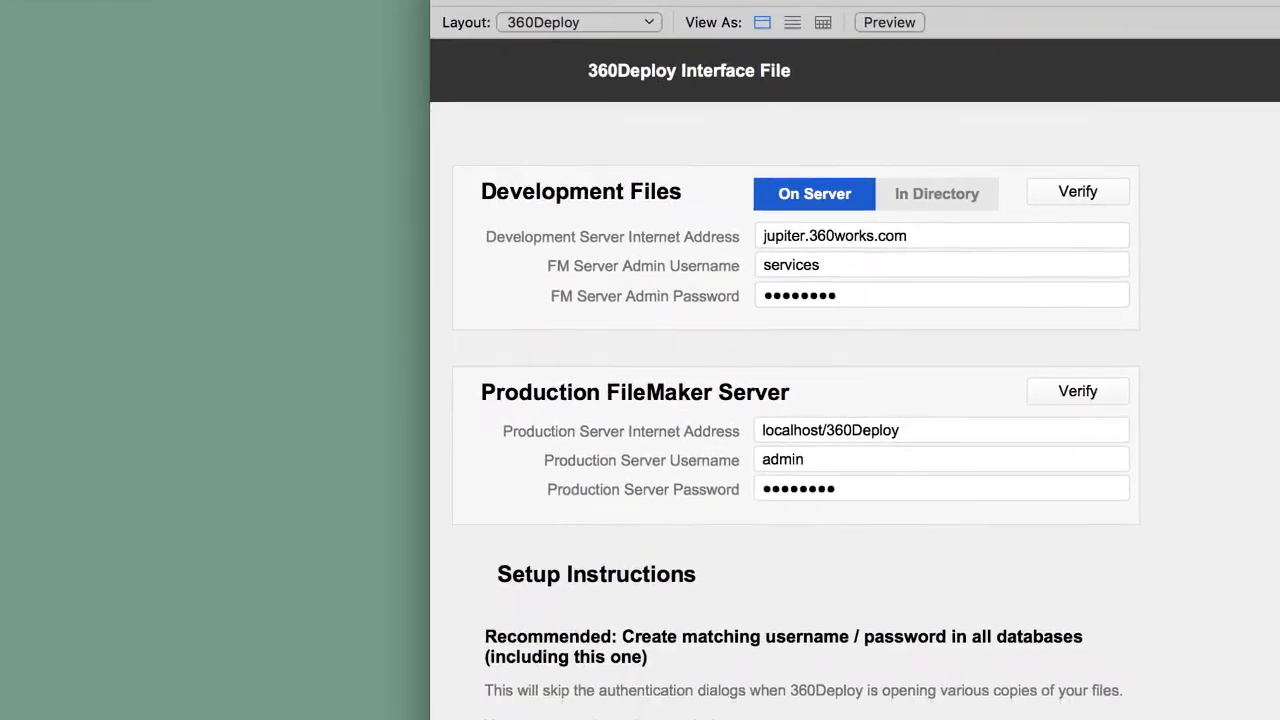
scroll(874, 560, "down", 10)
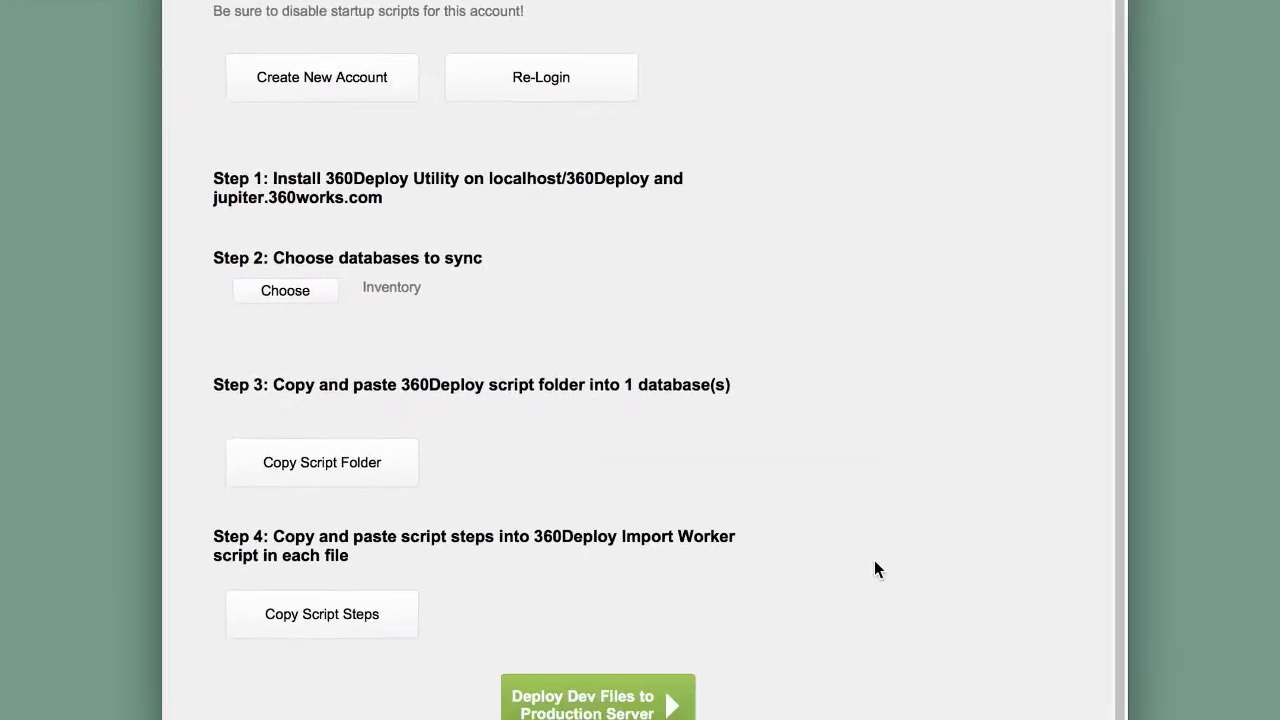
left_click(550, 665)
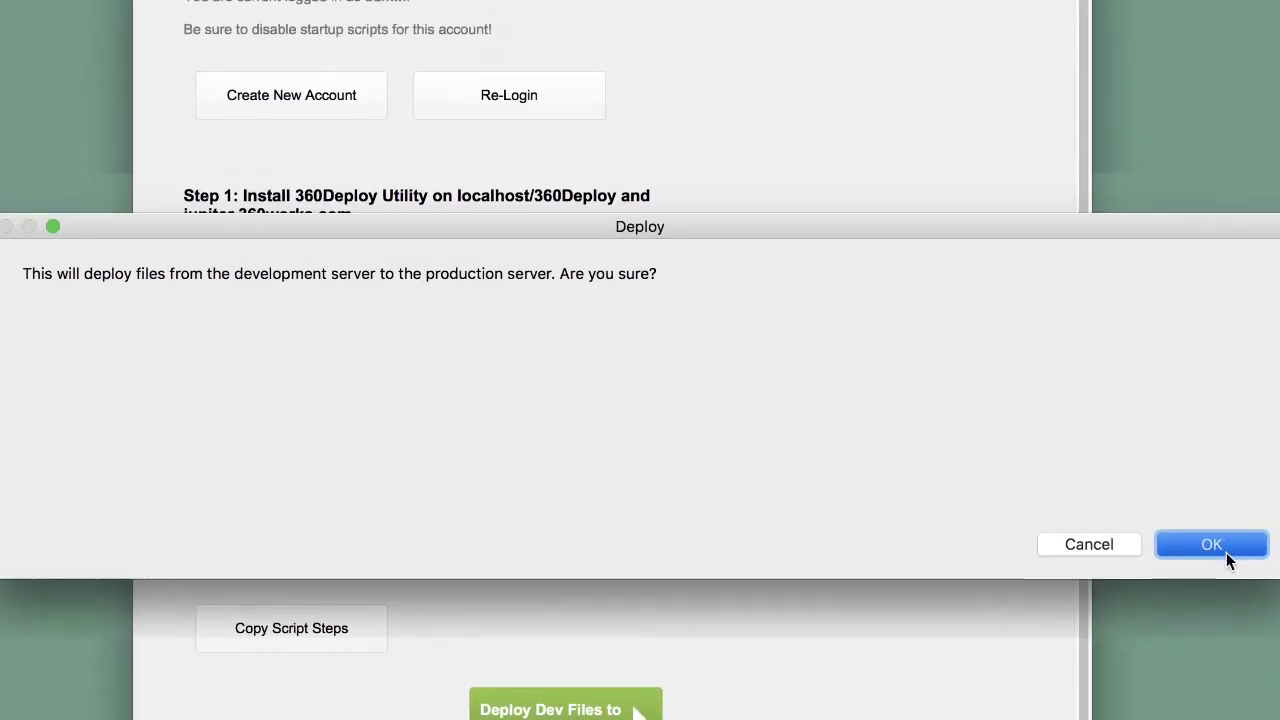
left_click(1214, 496)
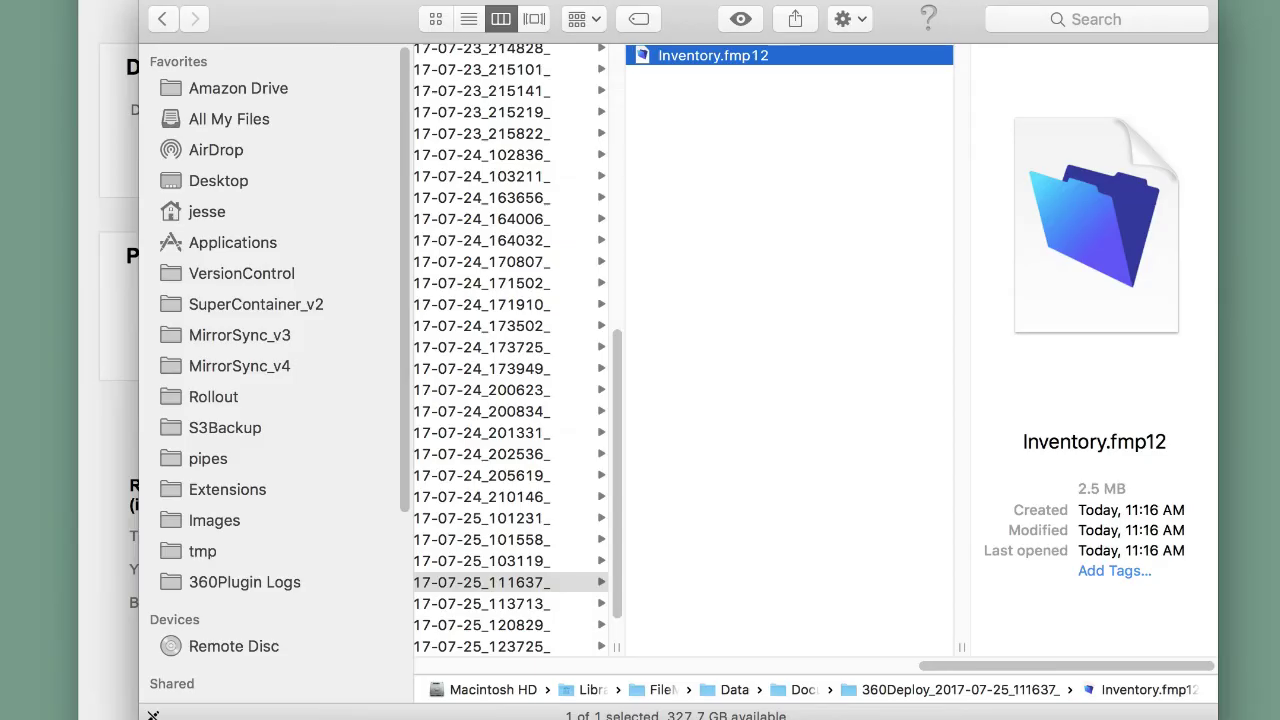
- In Finder, inspect Inventory.fmp12 in the 360Deploy_2017-07-25_141535_ backup folder inside FileMaker Server's Data/Documents folder
scroll(480, 475, "left", 10)
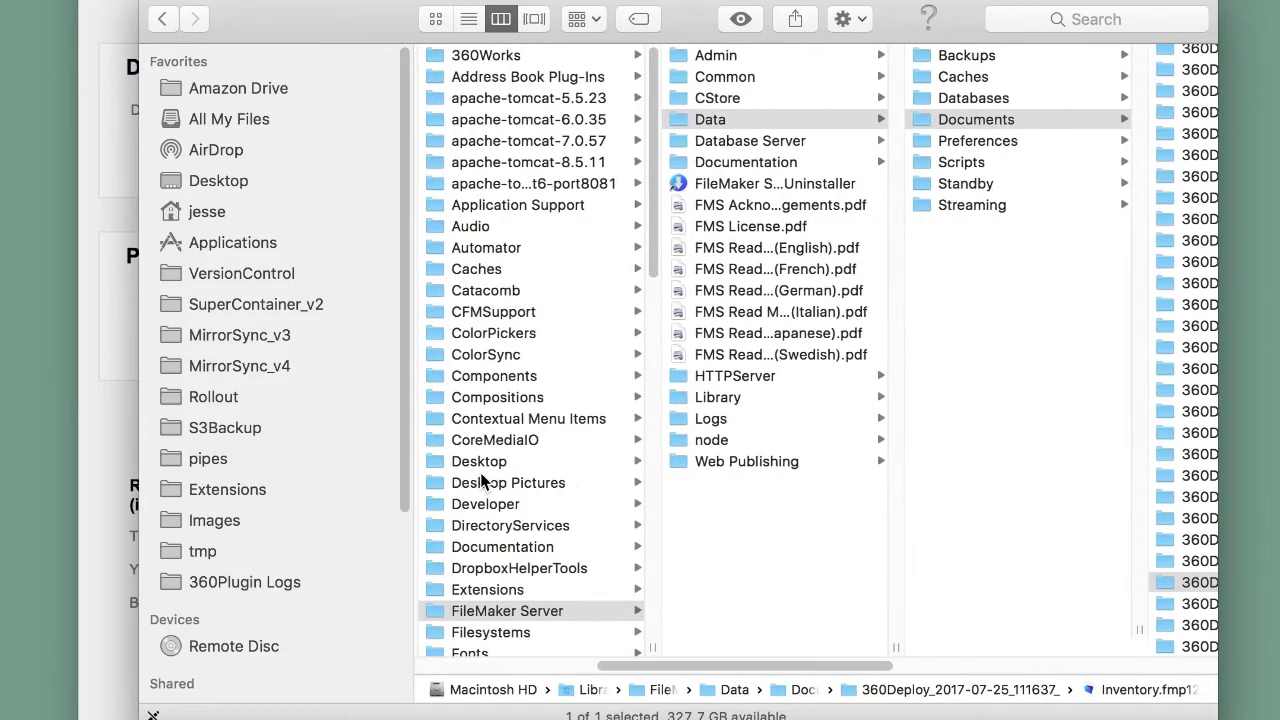
scroll(886, 105, "right", 5)
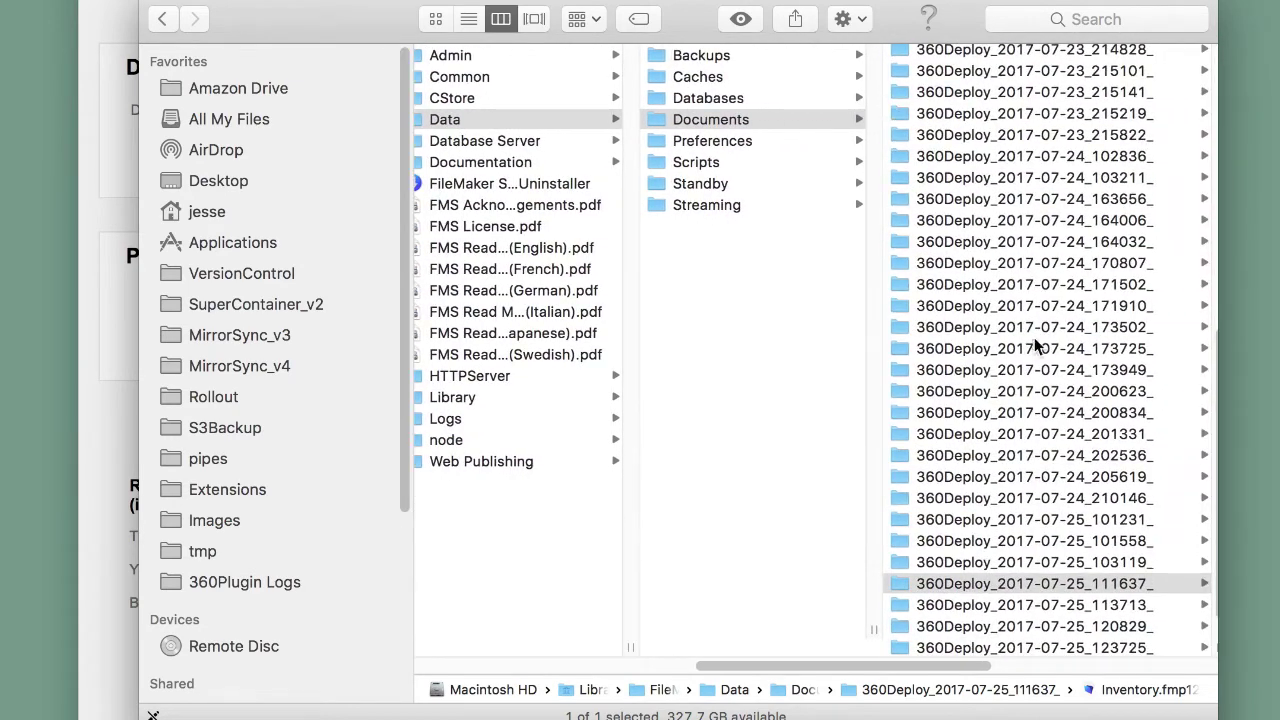
scroll(1079, 503, "down", 2)
left_click(1038, 646)
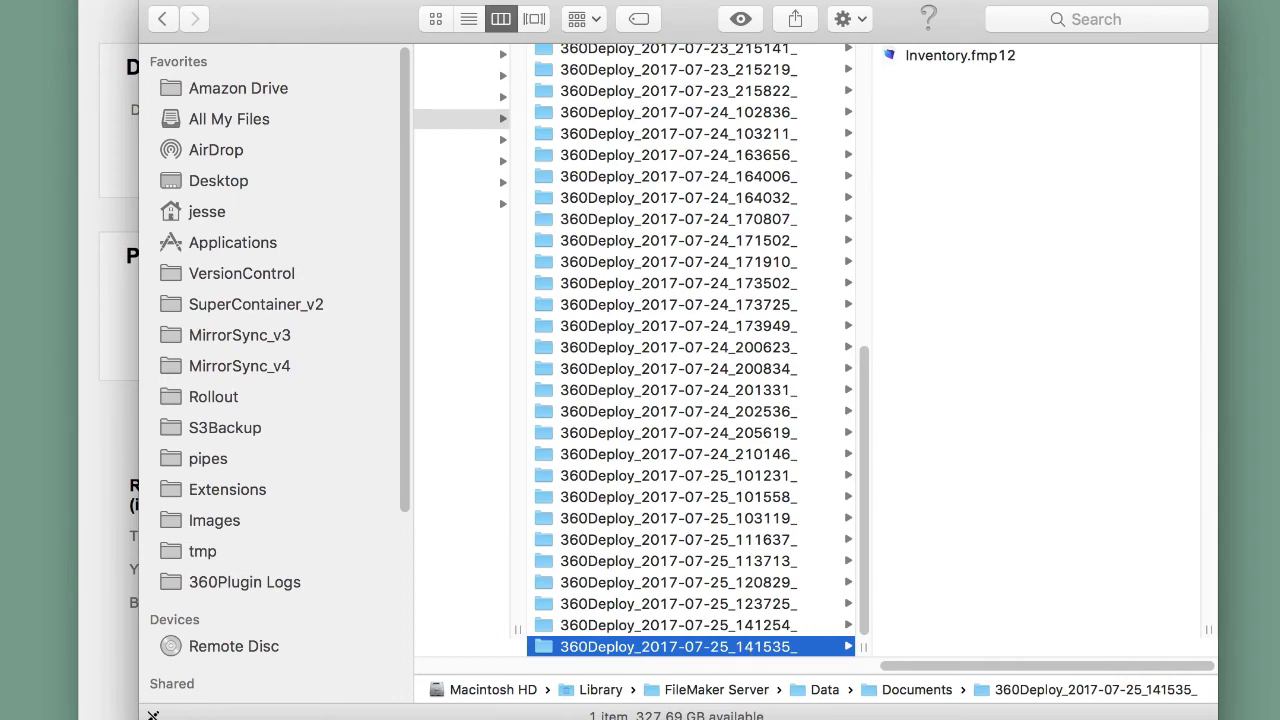
left_click(921, 62)
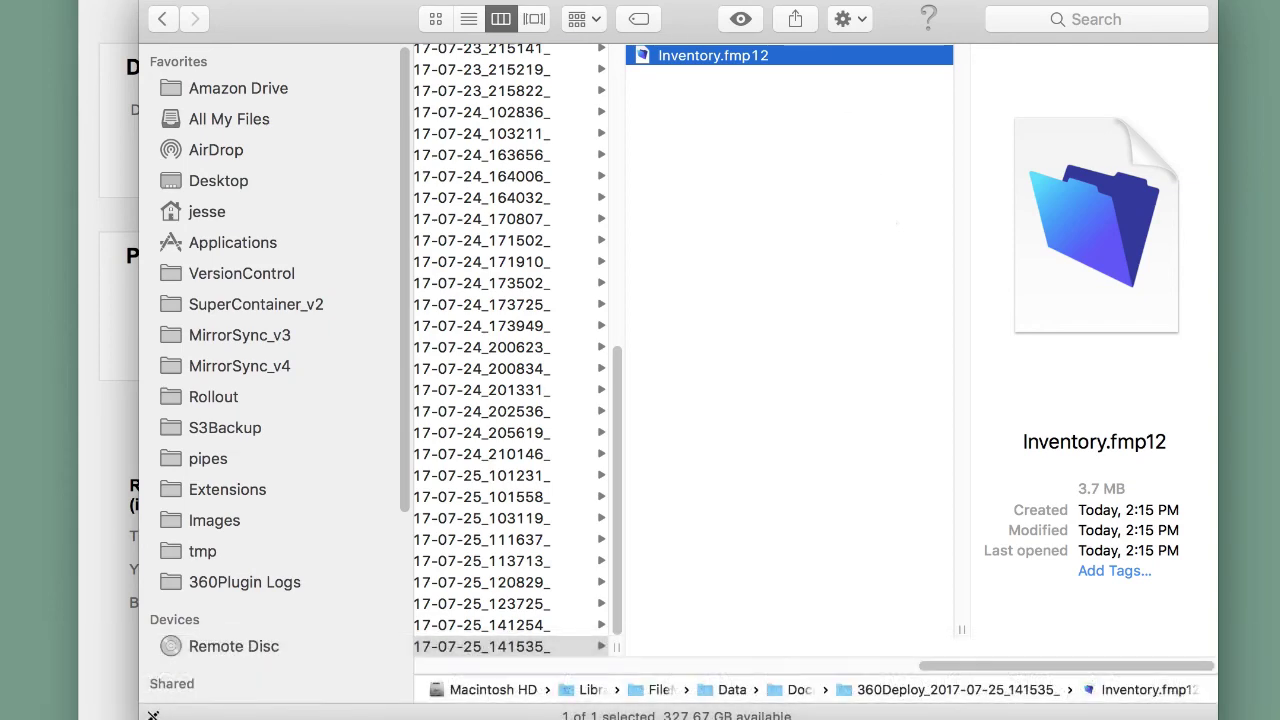
- Switch back to the 360Deploy interface file in FileMaker Pro and set the development files' source to In Directory
key("super+Tab")
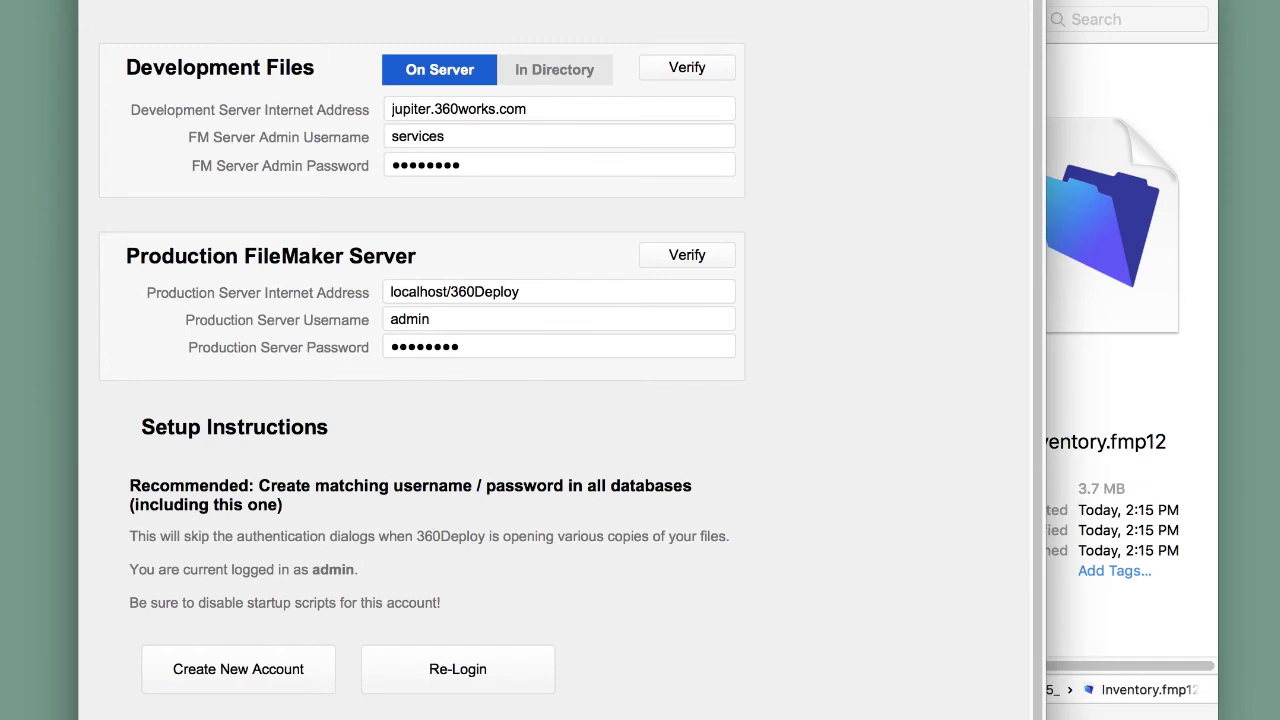
left_click(554, 69)
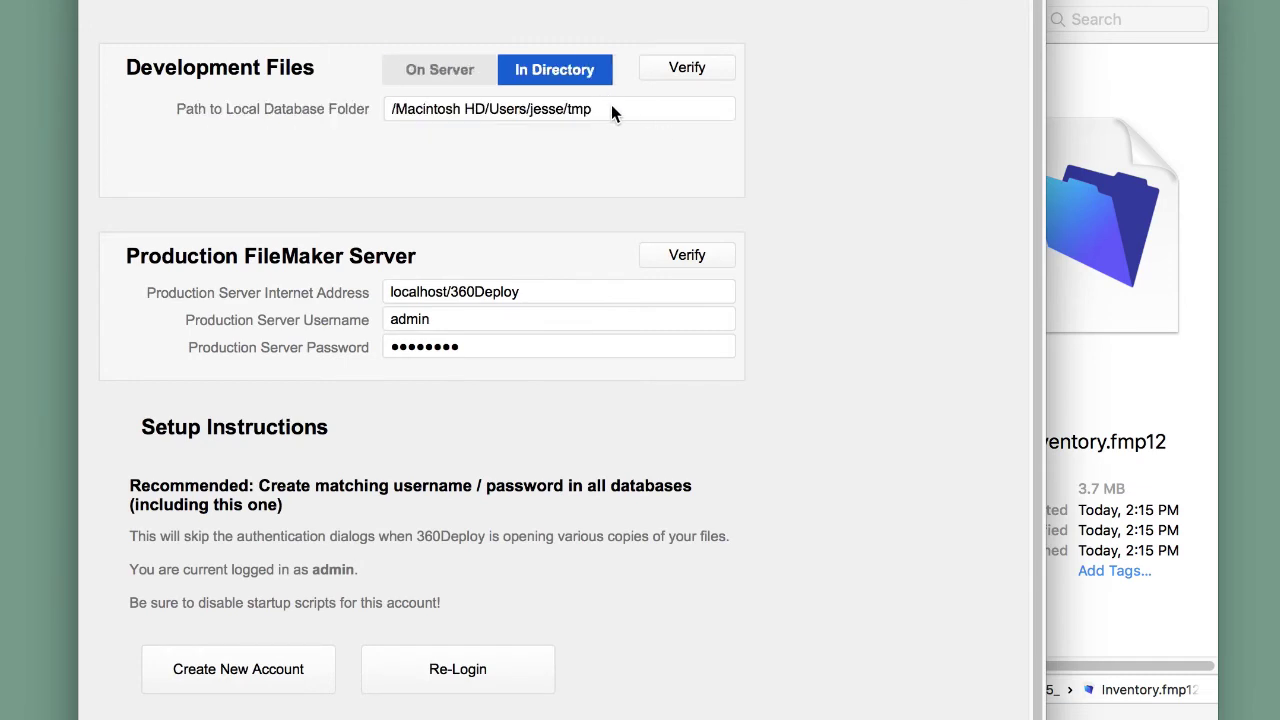